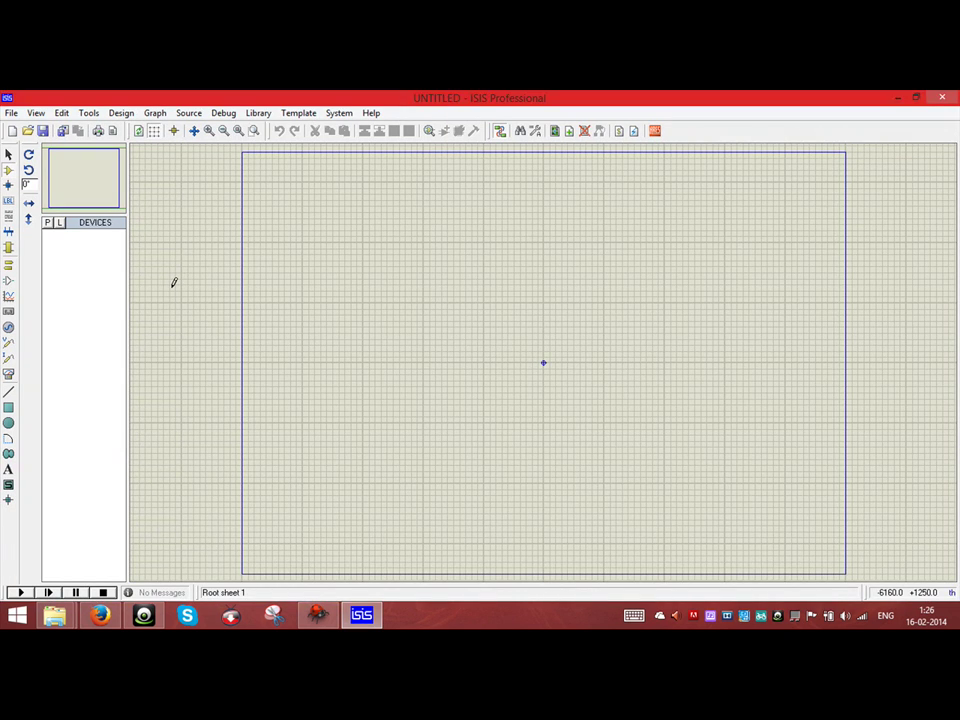
Step: Add ATMEGA32, 7SEG-COM-CATHODE and RES16DIPIS to the design's device list via Pick Devices
key(p)
text(atme)
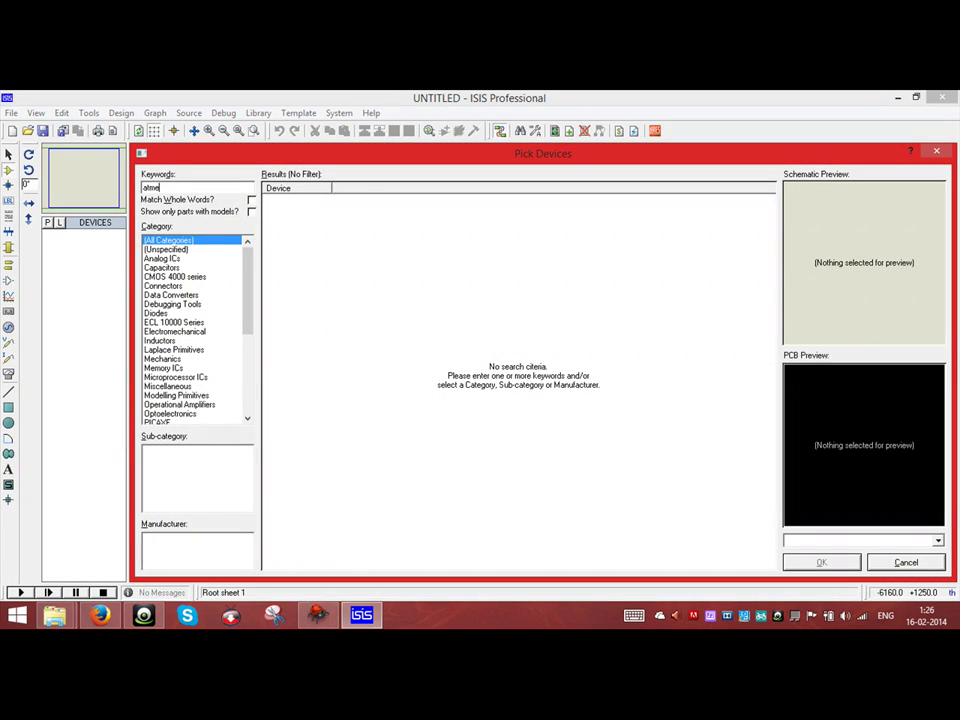
text(ga32)
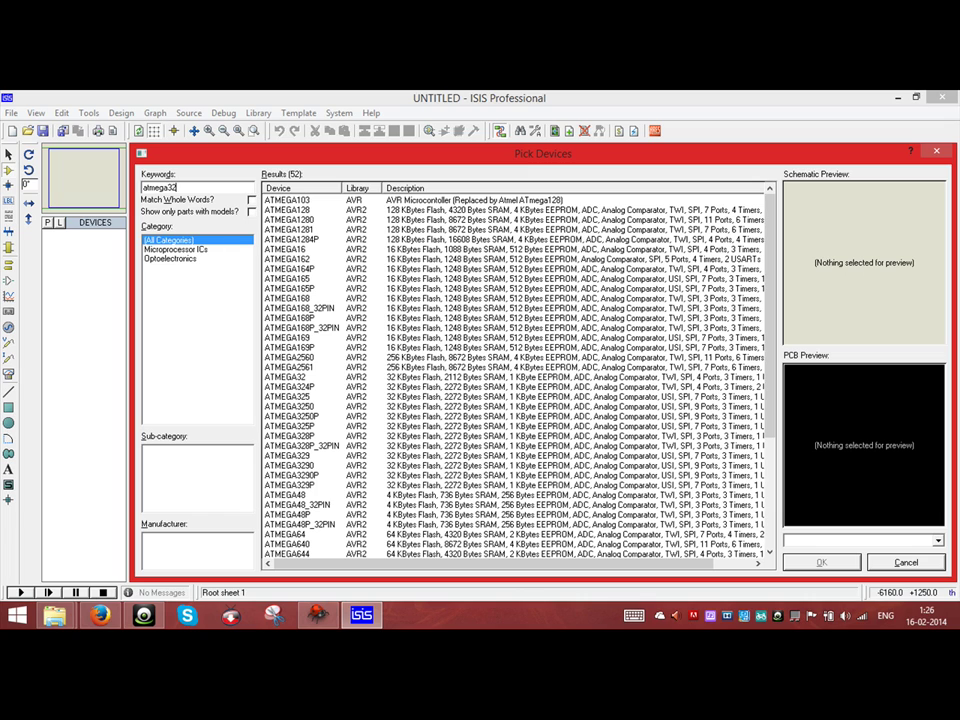
double_click(300, 200)
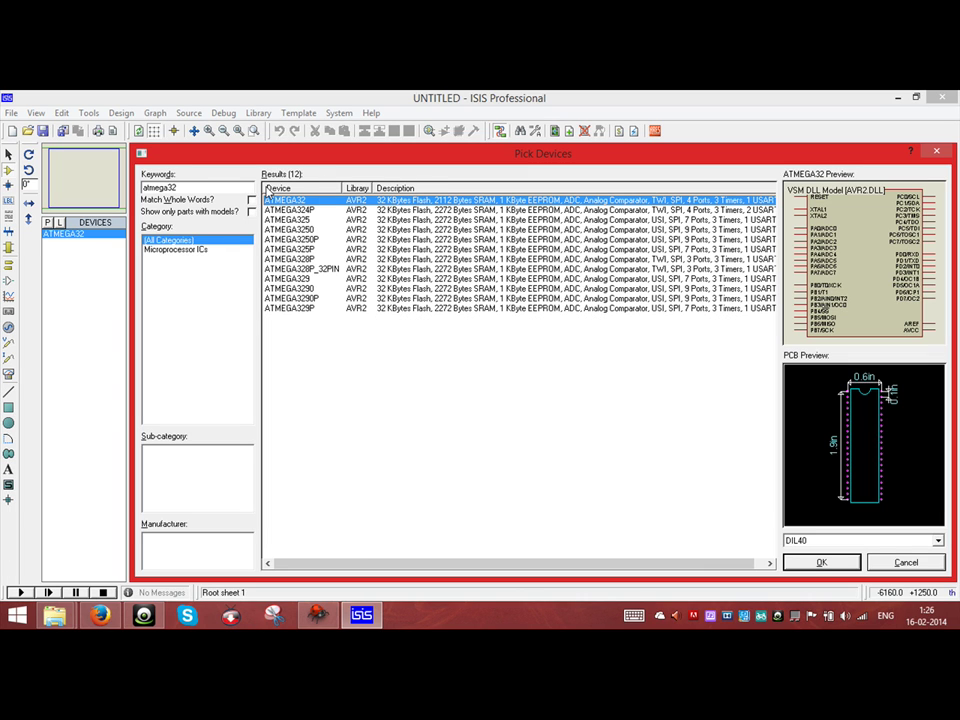
drag(179, 190, 130, 188)
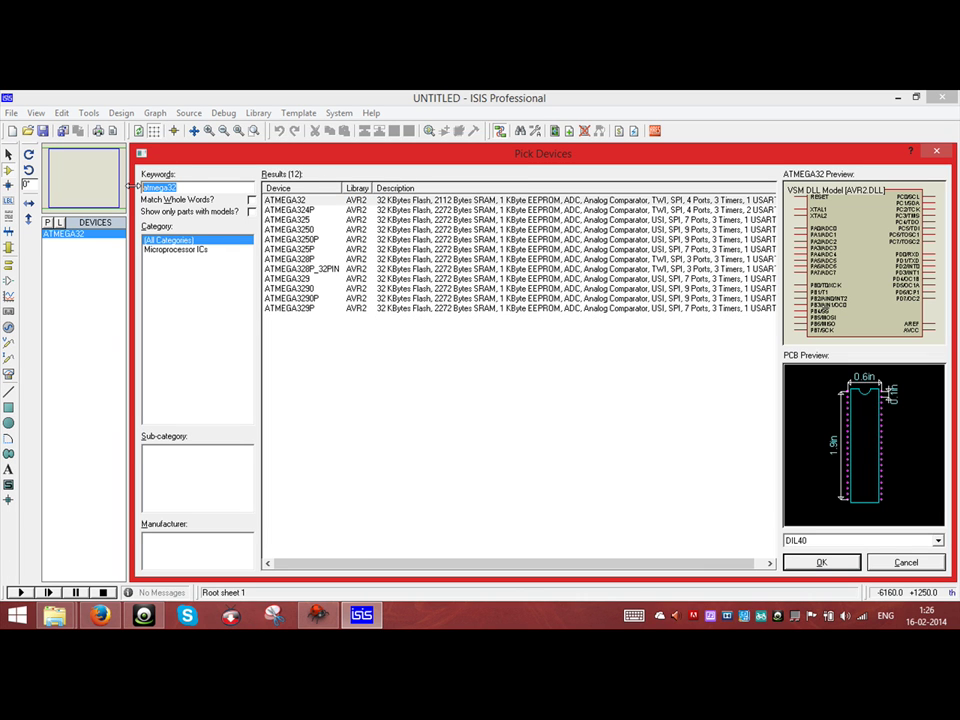
text(7seg)
text( cathode)
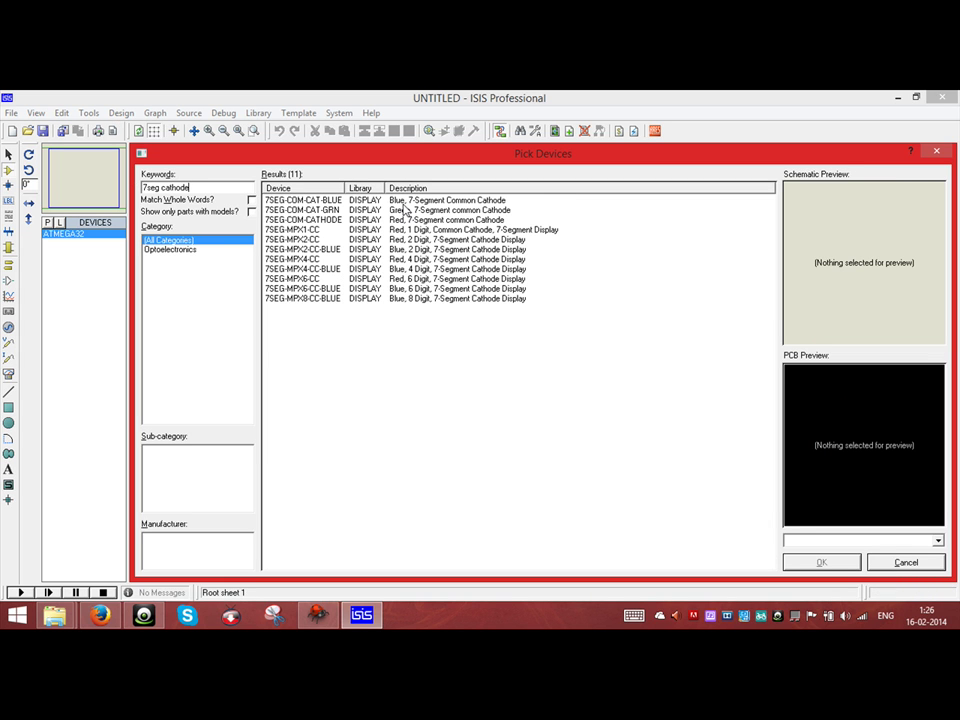
double_click(410, 219)
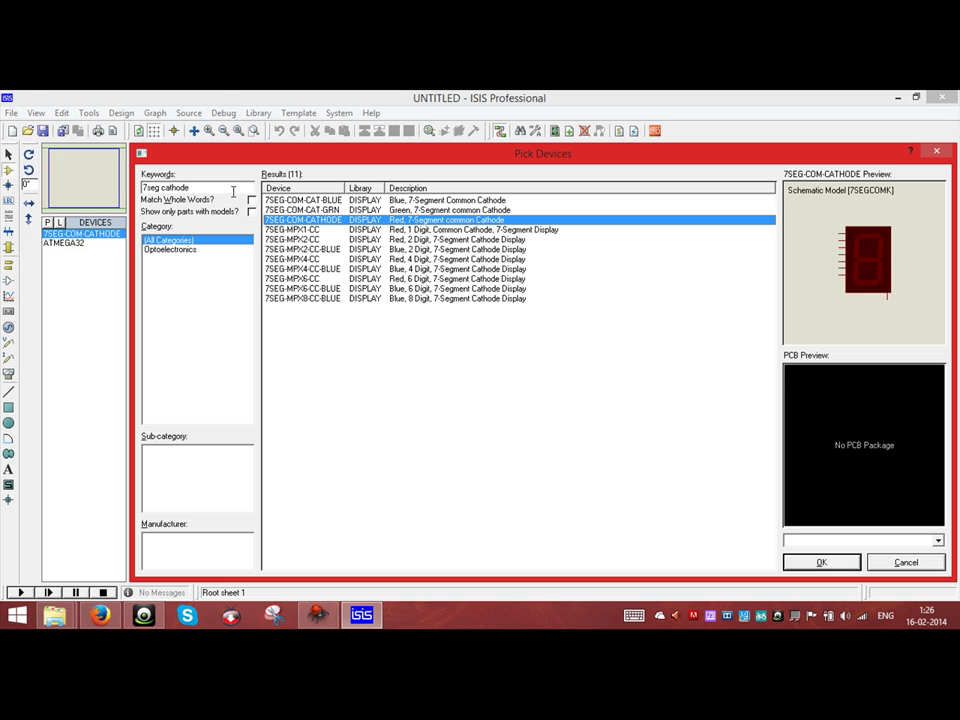
click(170, 187)
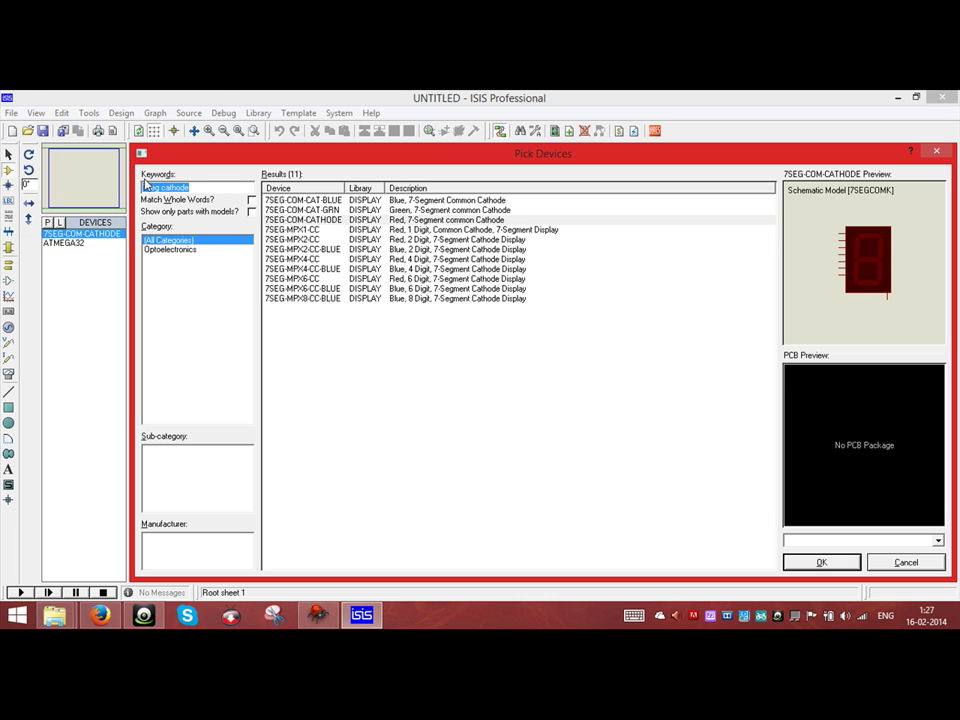
text(8 way res)
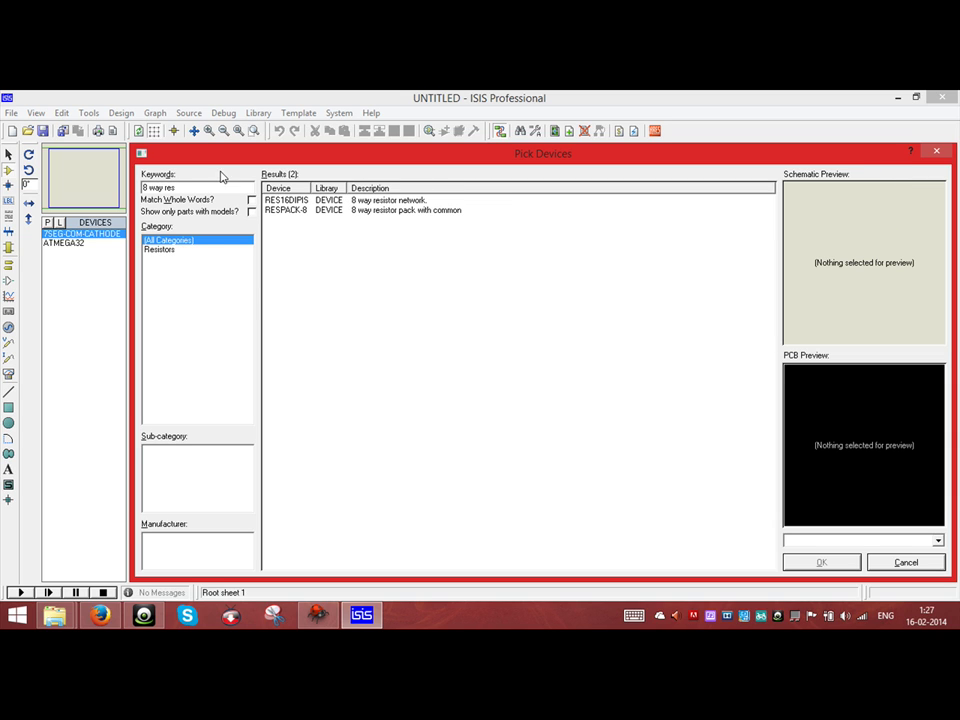
double_click(358, 201)
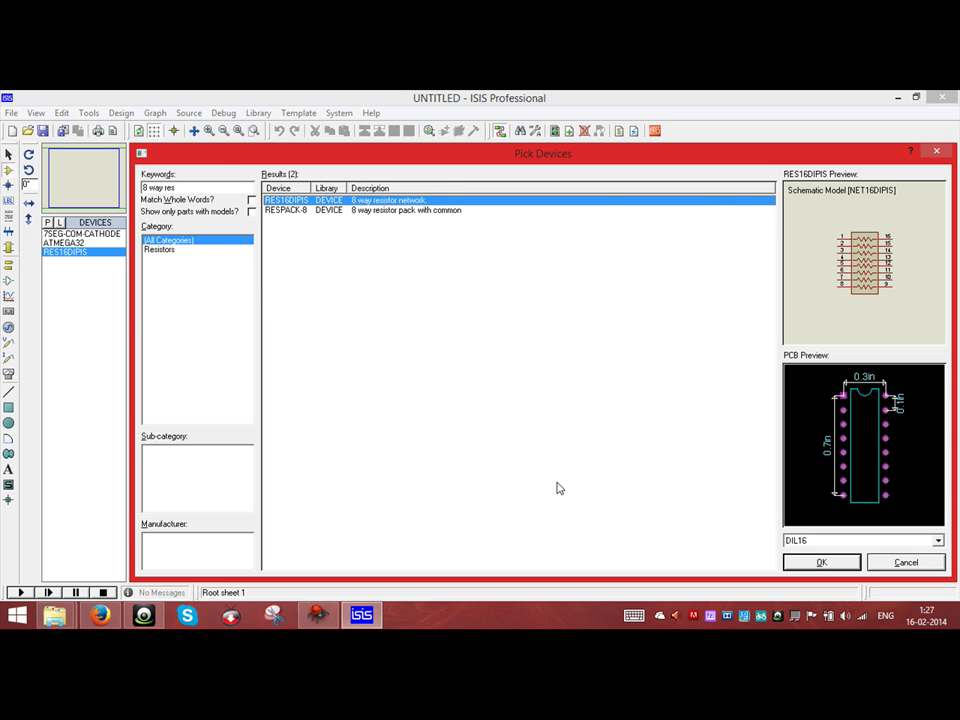
click(814, 565)
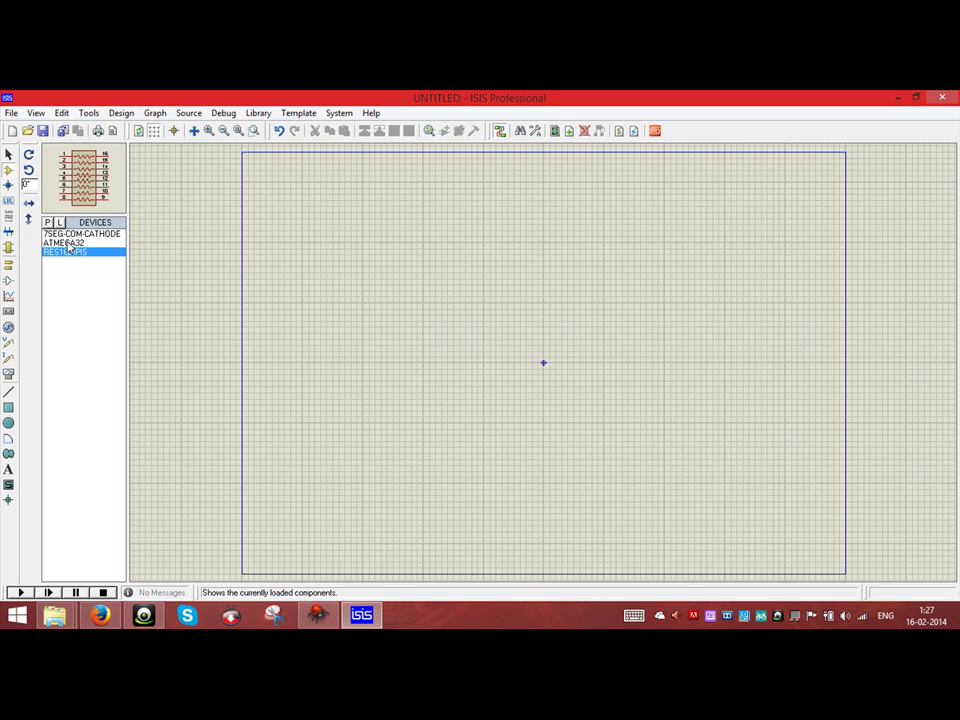
Step: Place the ATMEGA32 on the sheet as U1
click(80, 234)
click(70, 243)
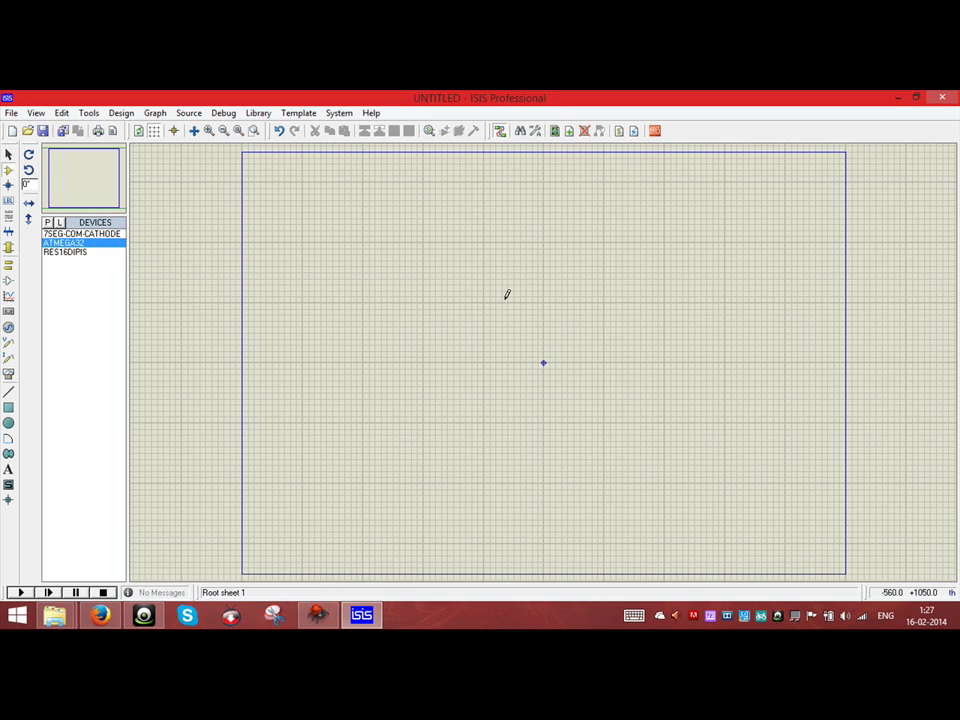
click(402, 256)
click(348, 262)
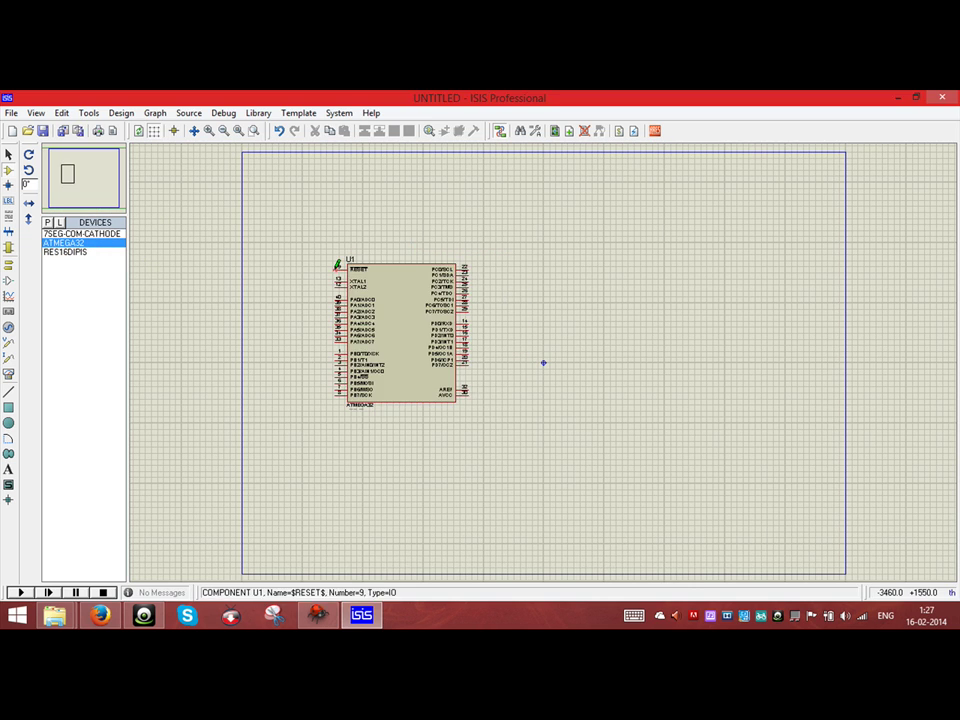
scroll(360, 283, up, 2)
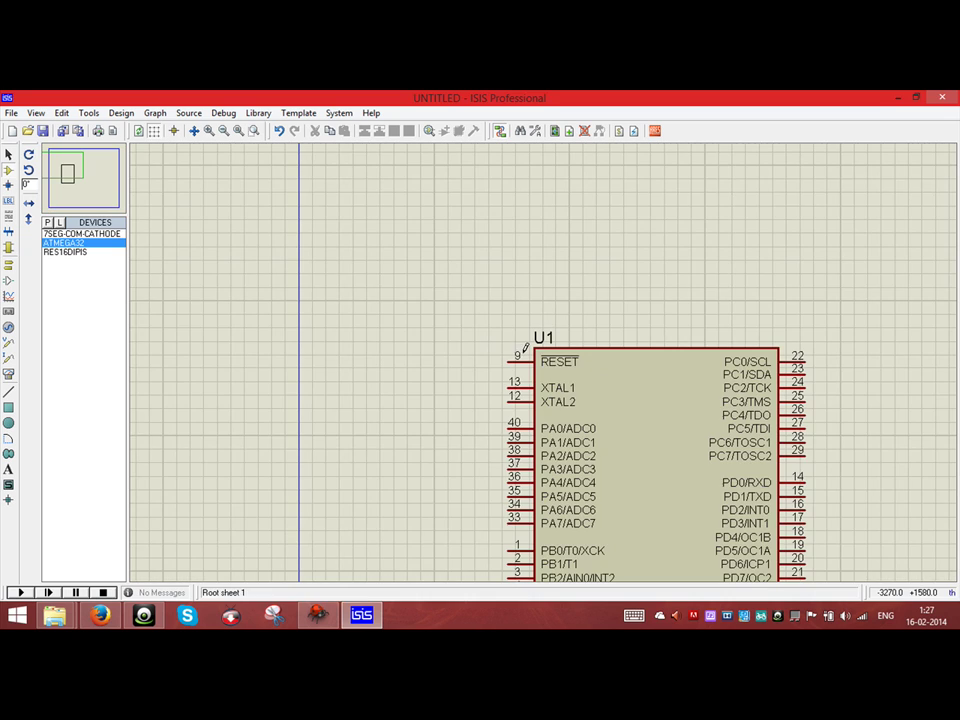
Step: Add a POWER terminal above U1 and wire it to RESET pin 9
click(7, 266)
click(57, 270)
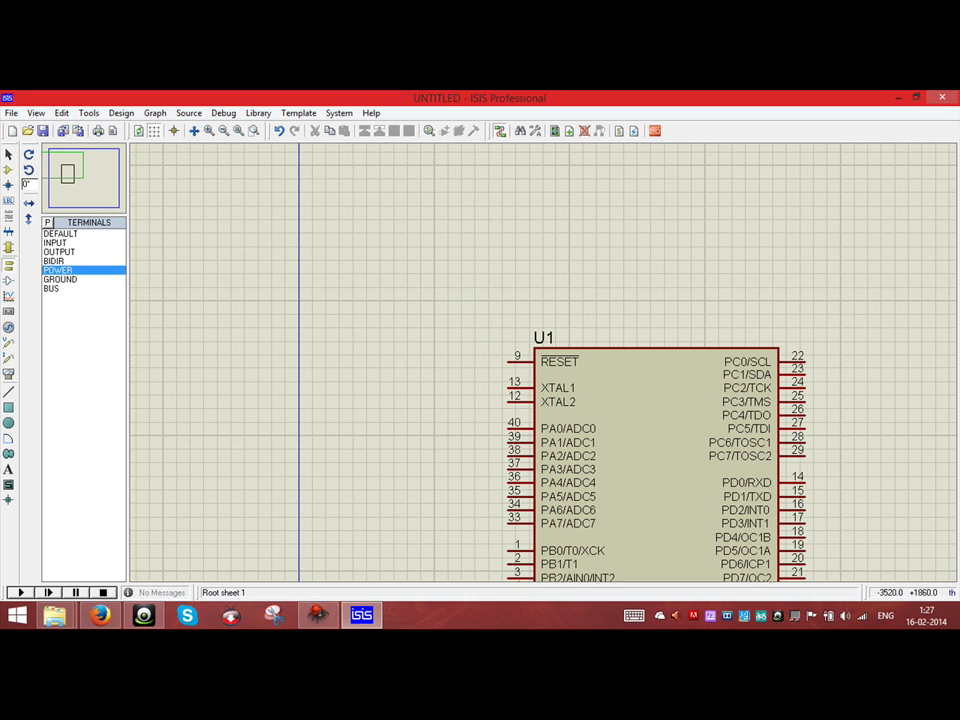
click(492, 313)
click(491, 321)
click(509, 359)
scroll(509, 359, down, 1)
scroll(546, 358, up, 1)
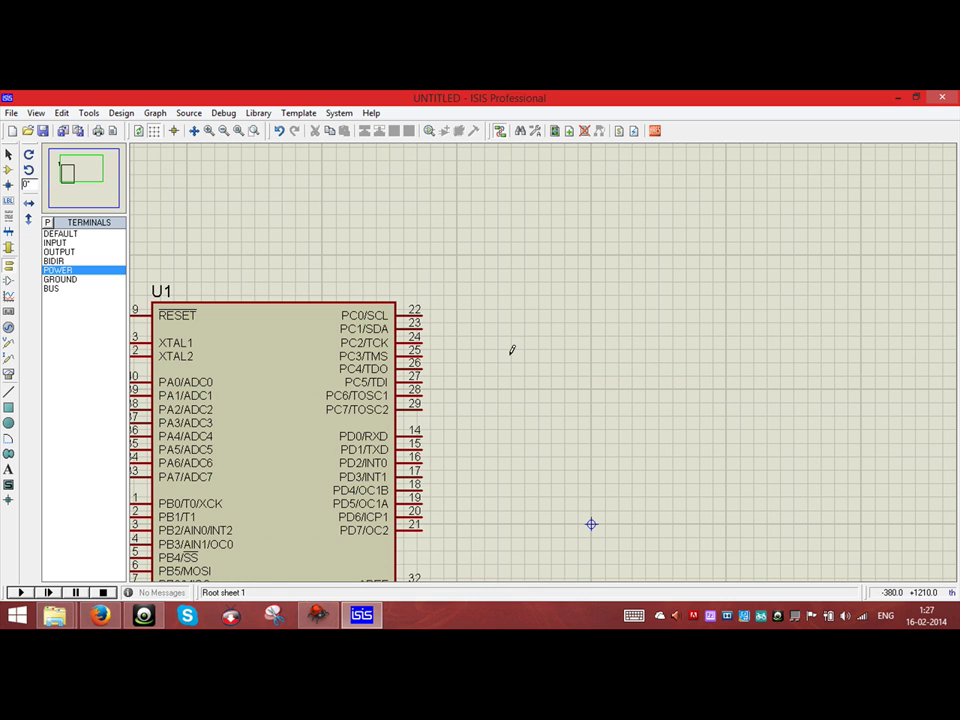
Step: Place the RES16DIPIS resistor network to the right of U1 as RN1
click(8, 170)
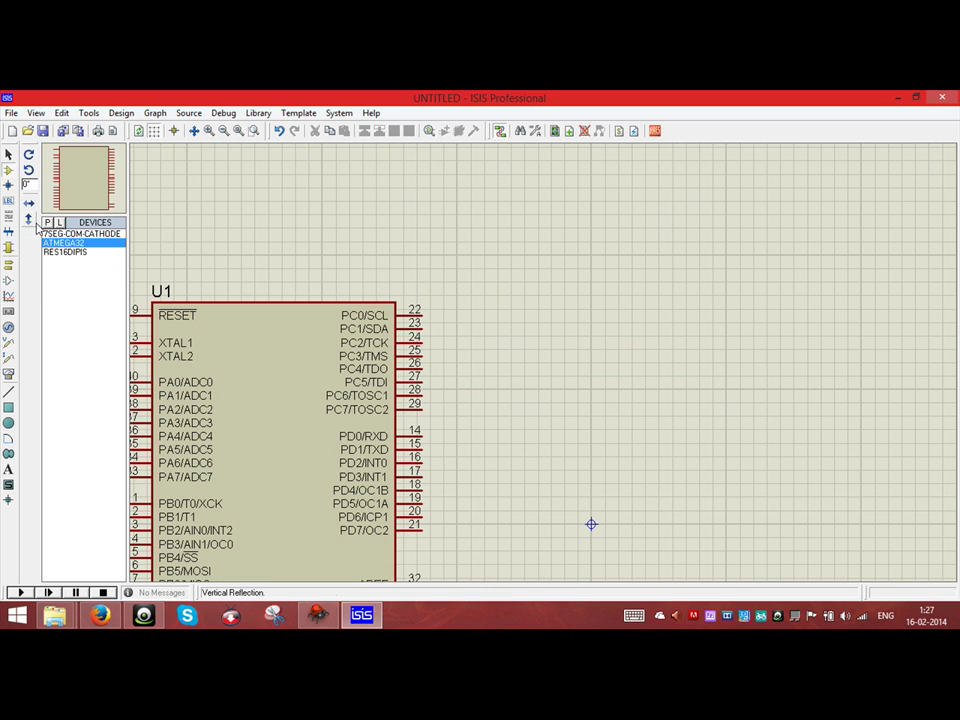
click(80, 254)
click(557, 392)
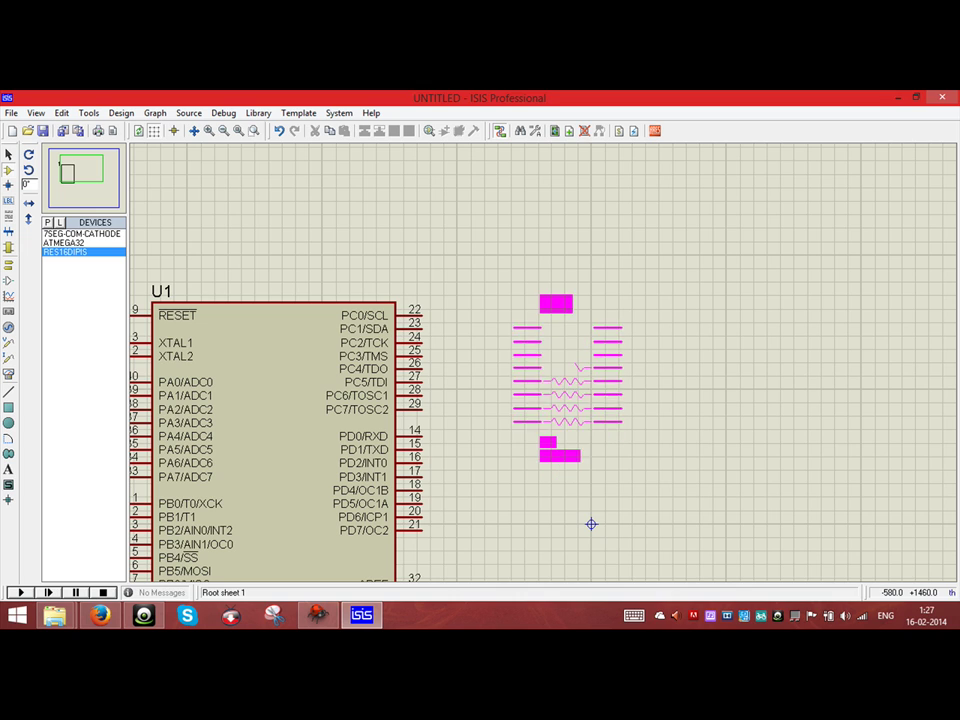
click(550, 363)
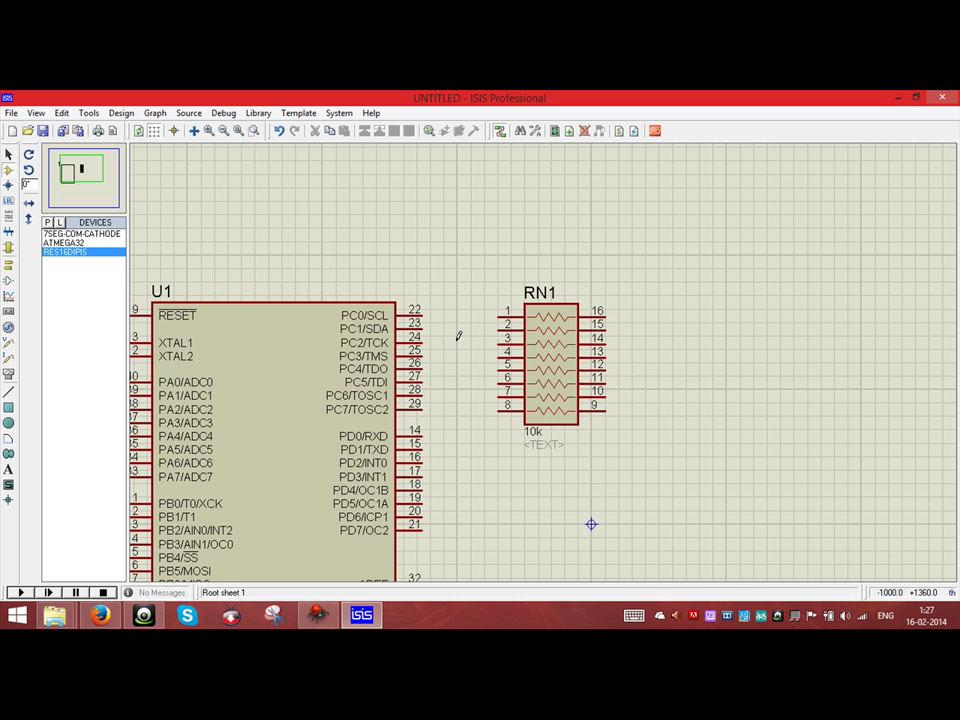
Step: Wire U1 pins 22–28 (PC0–PC6) across to RN1 pins 1–7
click(424, 311)
click(498, 316)
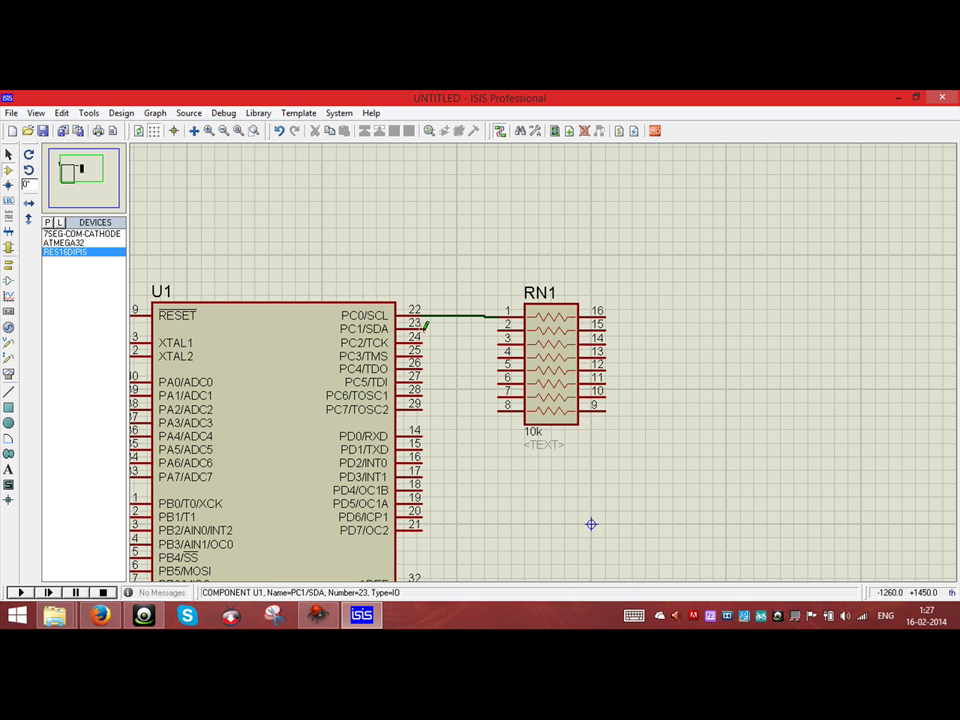
double_click(422, 324)
double_click(422, 338)
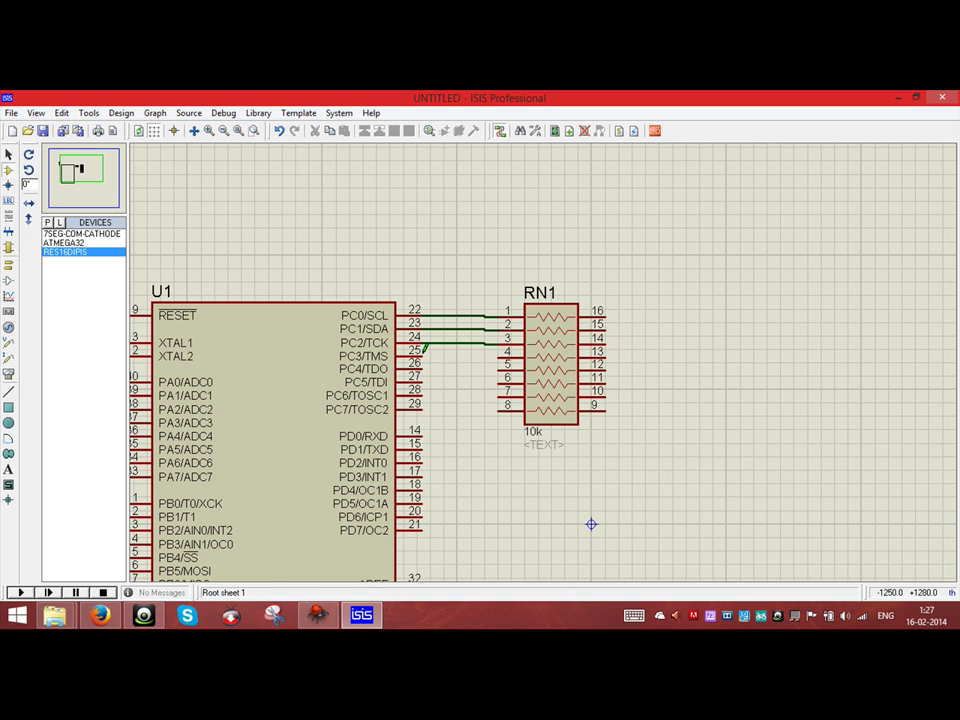
double_click(422, 352)
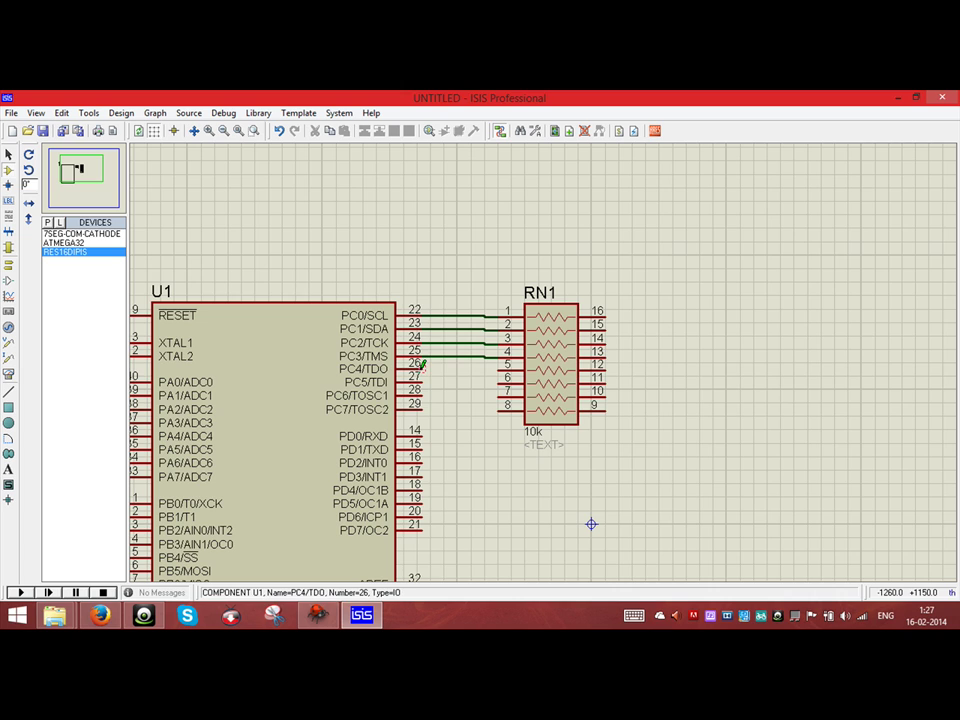
double_click(422, 366)
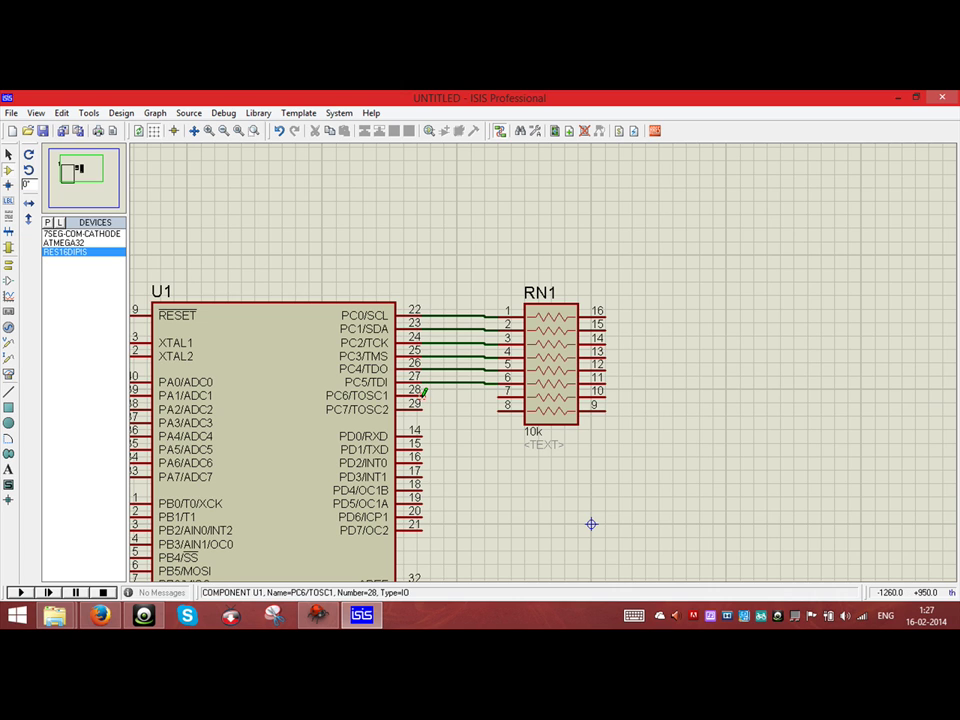
double_click(422, 392)
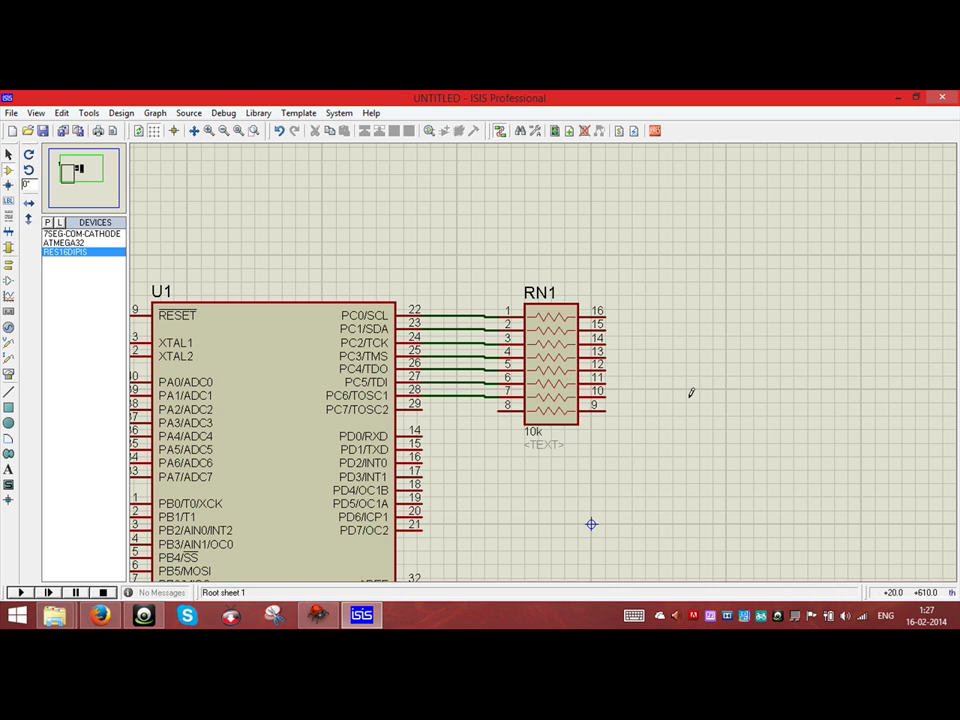
Step: Place two common-cathode 7-segment displays to the right of RN1
click(70, 234)
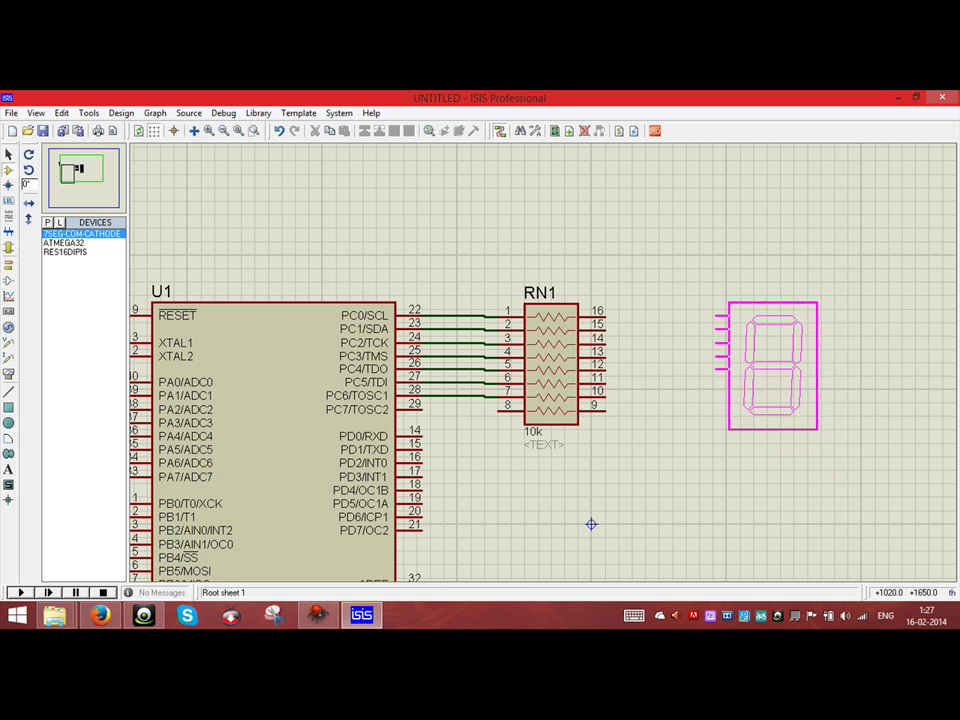
click(713, 314)
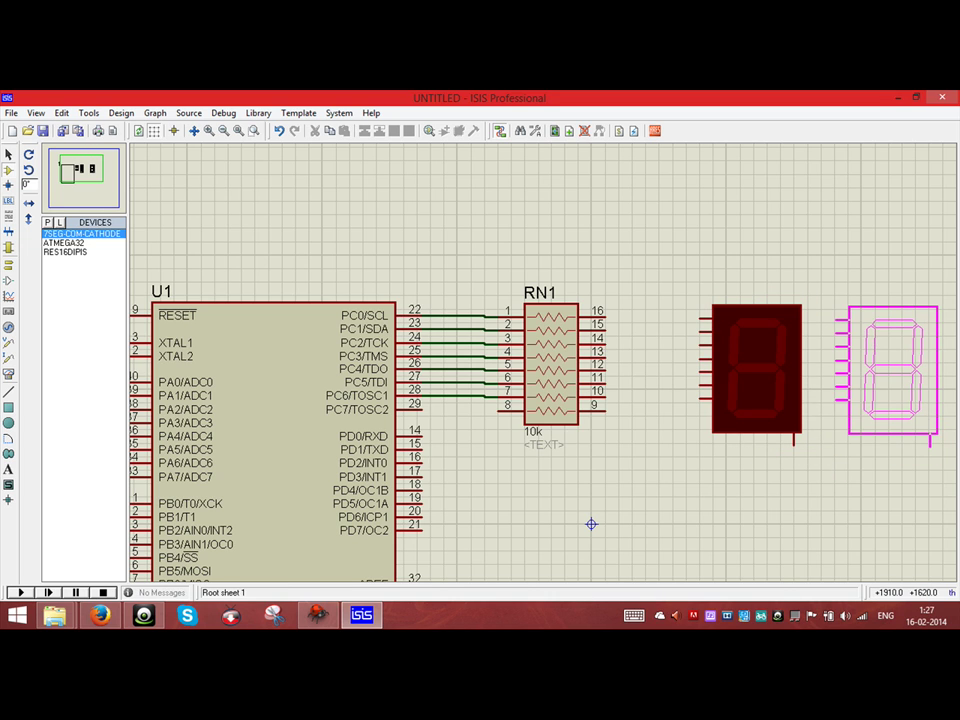
click(886, 302)
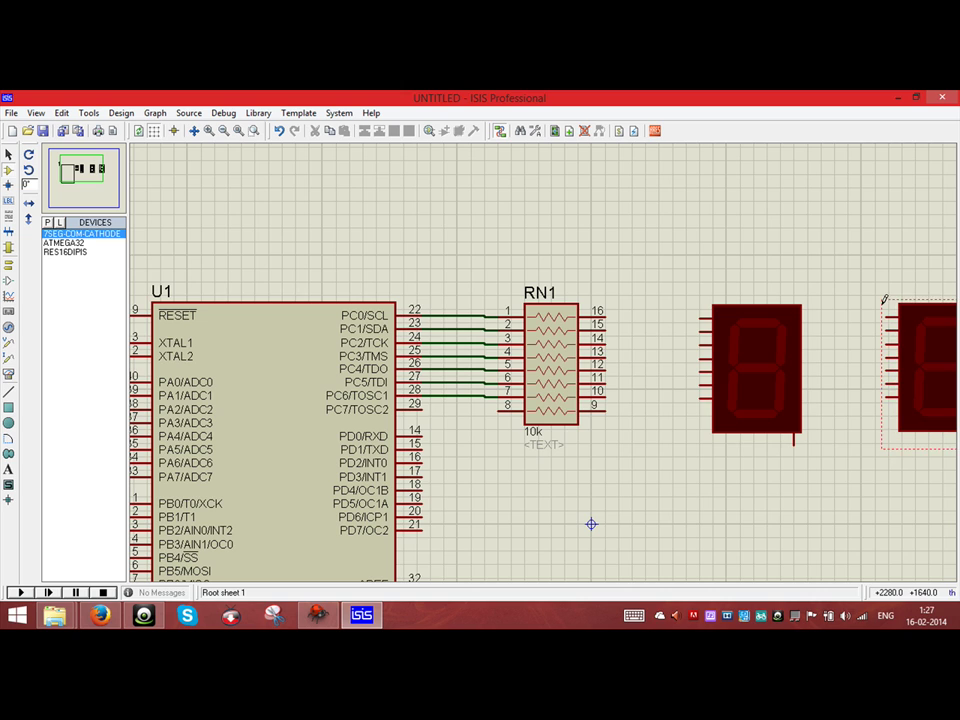
Step: Wire RN1 pins 16, 15, 14 and 13 to the first display's top four pins
click(609, 312)
click(702, 318)
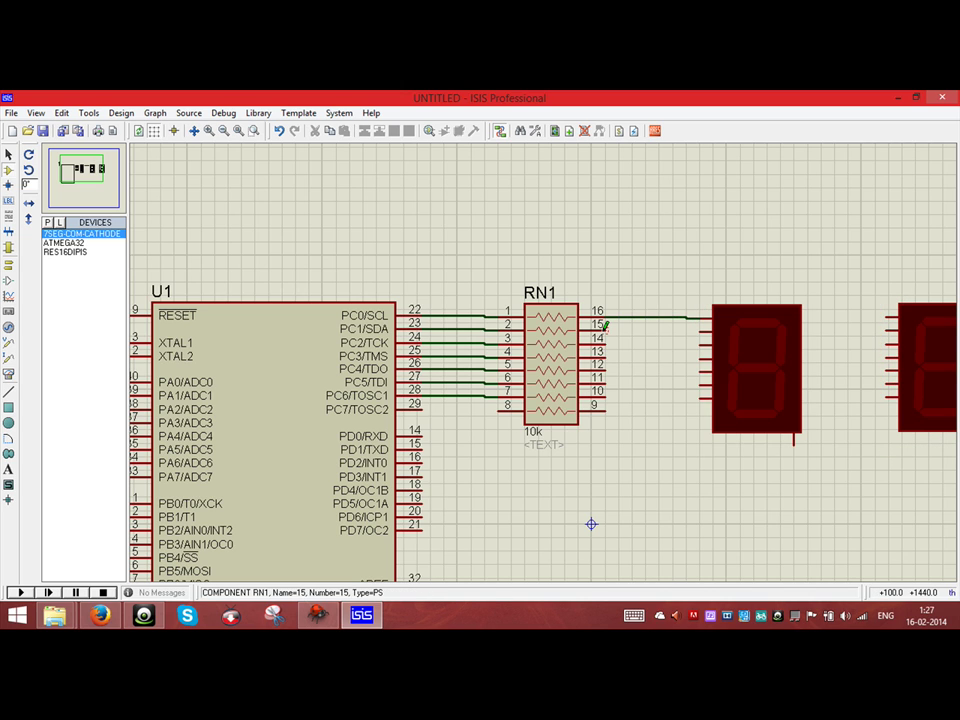
click(605, 325)
click(702, 331)
click(605, 338)
click(702, 345)
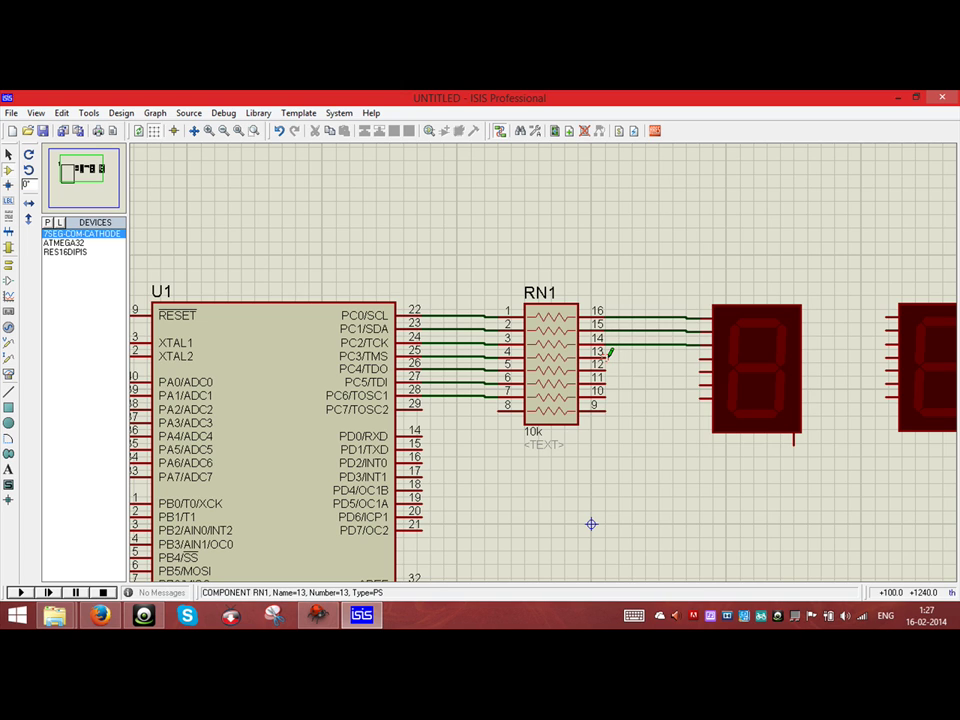
click(605, 351)
click(702, 358)
Step: Wire RN1 pins 12, 11 and 10 to the first display's fifth–seventh pins, starting pin 9's wire
click(605, 365)
click(702, 371)
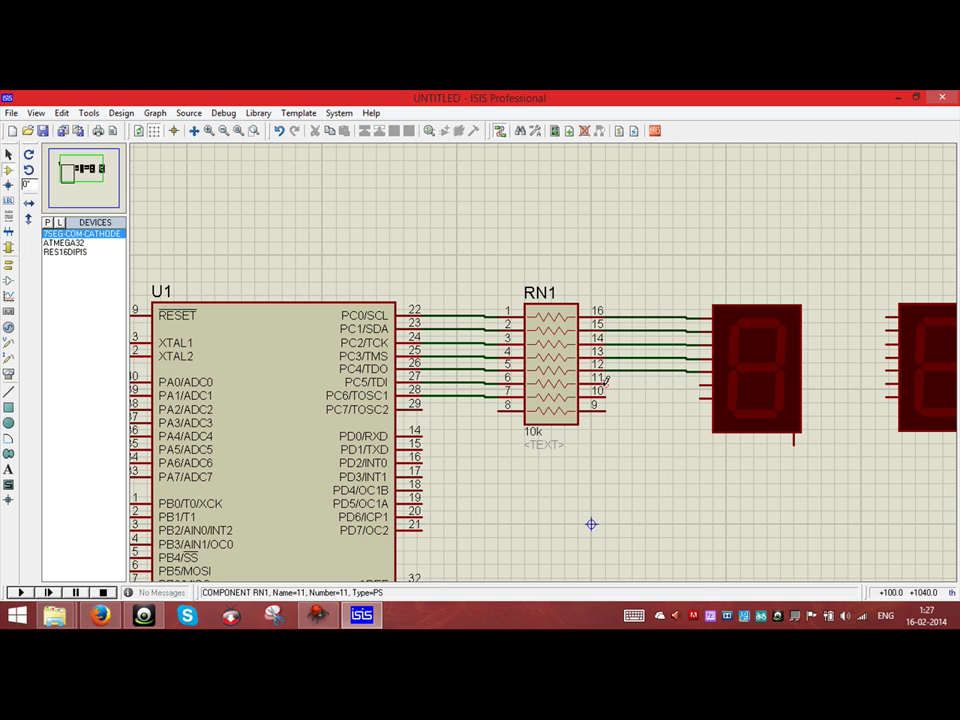
click(605, 378)
click(702, 385)
click(605, 391)
click(702, 398)
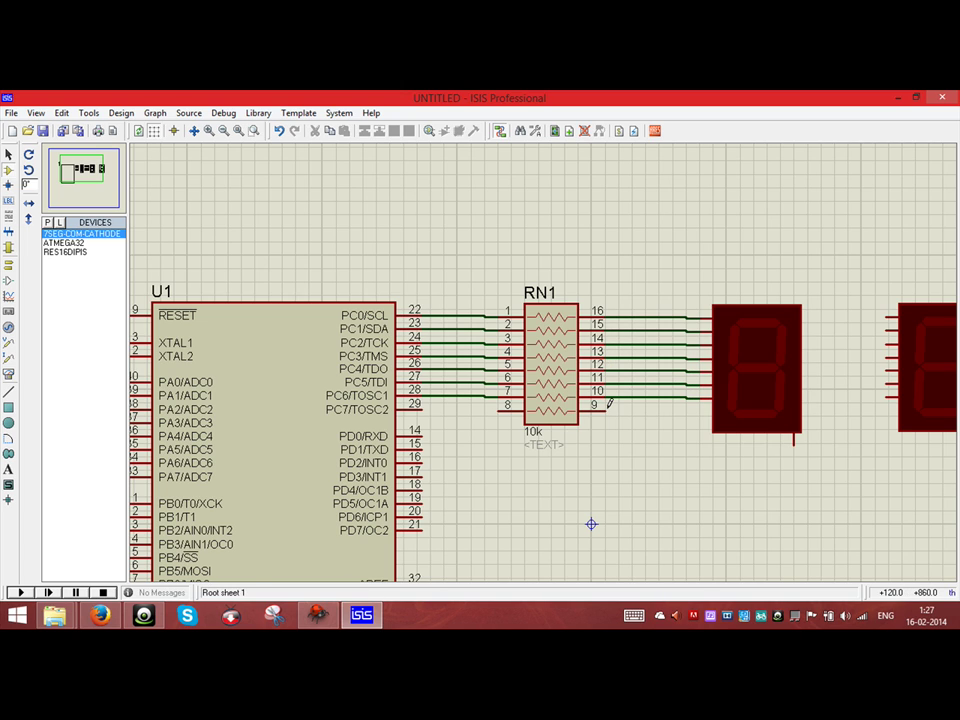
click(606, 404)
click(699, 411)
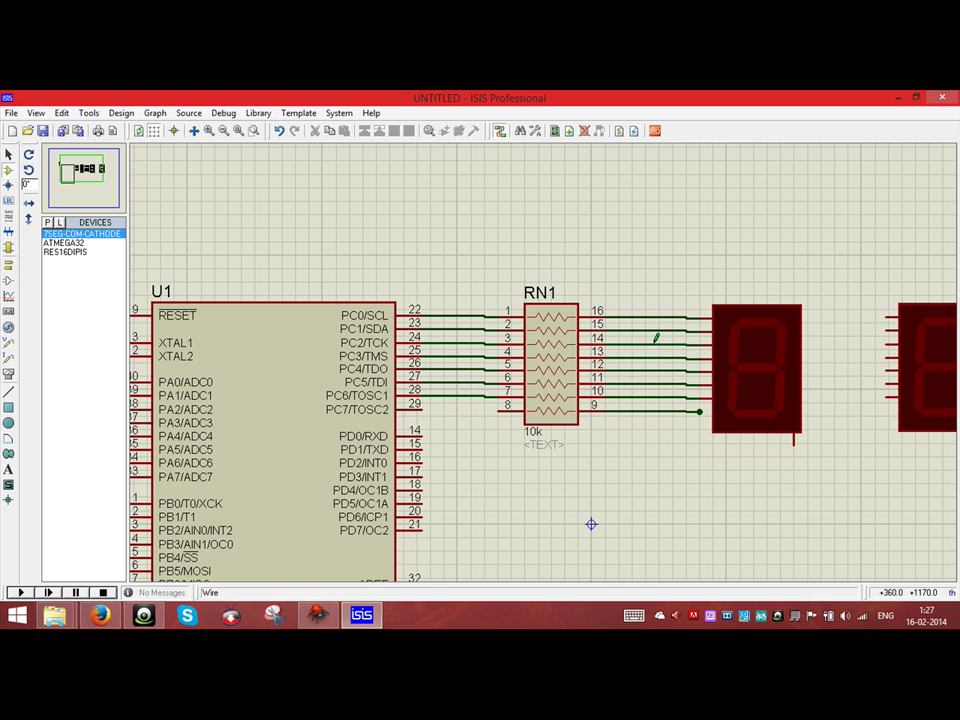
Step: Link the second display's top pins to RN1's pin 16 and 15 lines, routed over the first display
right_click(677, 411)
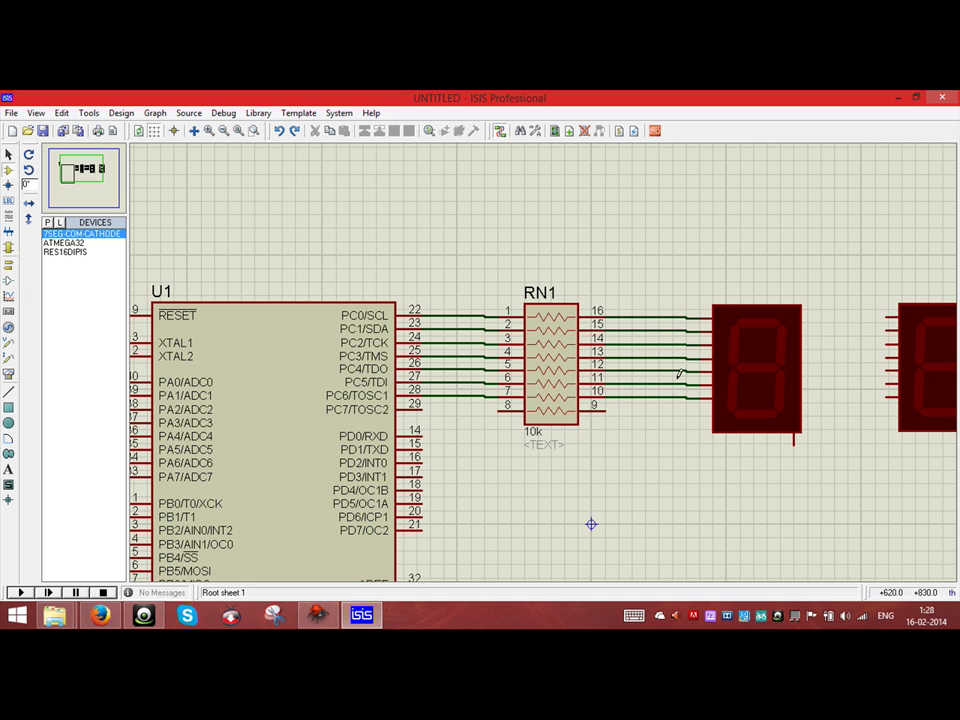
click(679, 316)
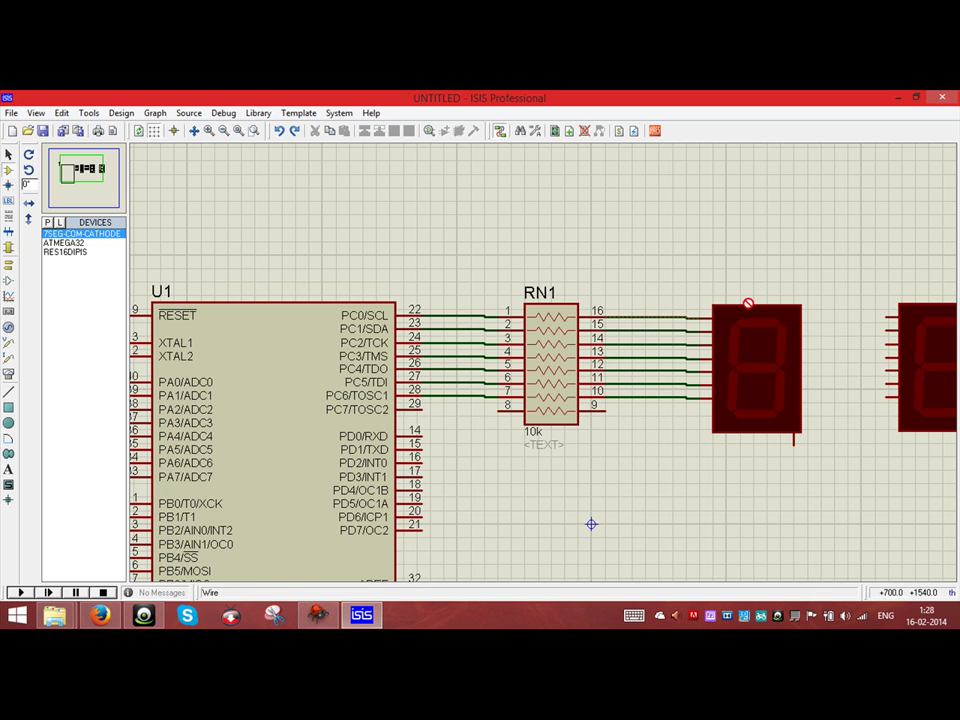
click(884, 330)
click(668, 330)
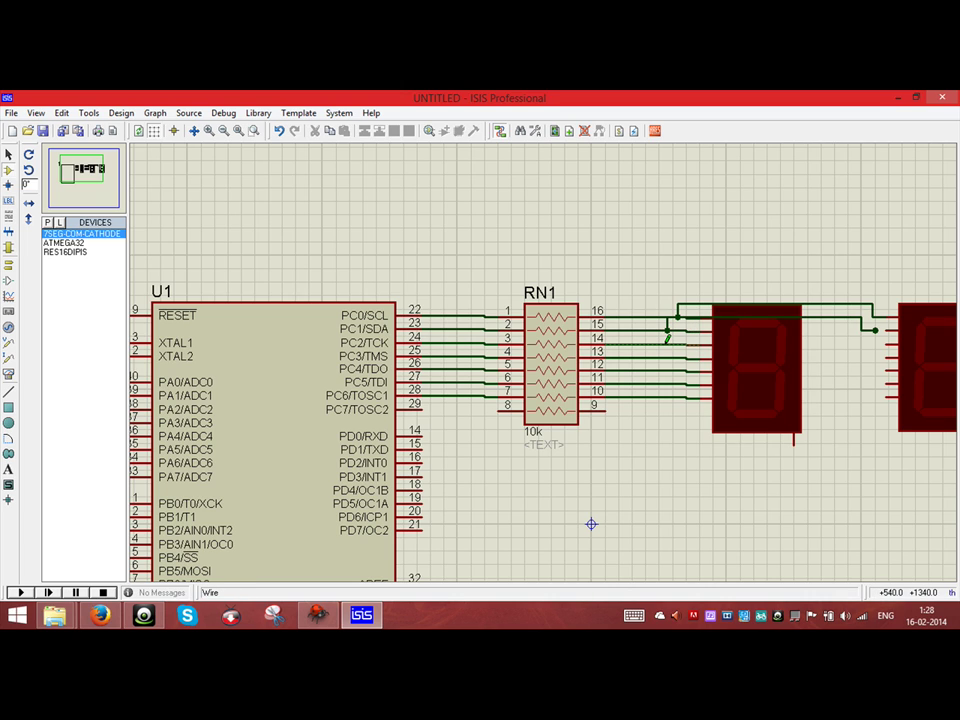
right_click(668, 332)
right_click(668, 332)
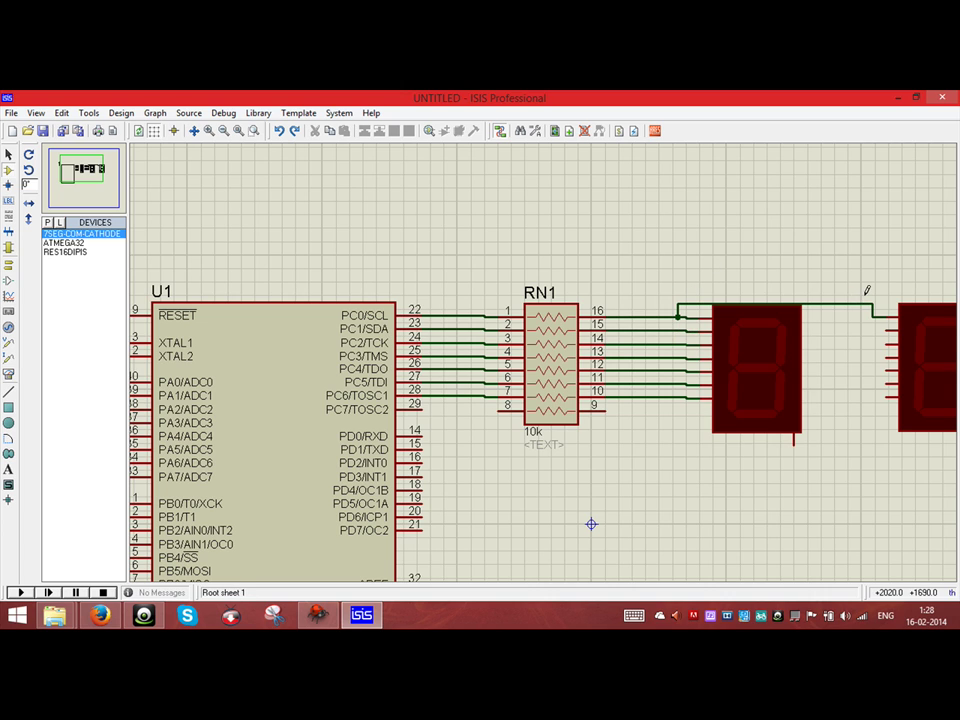
click(884, 329)
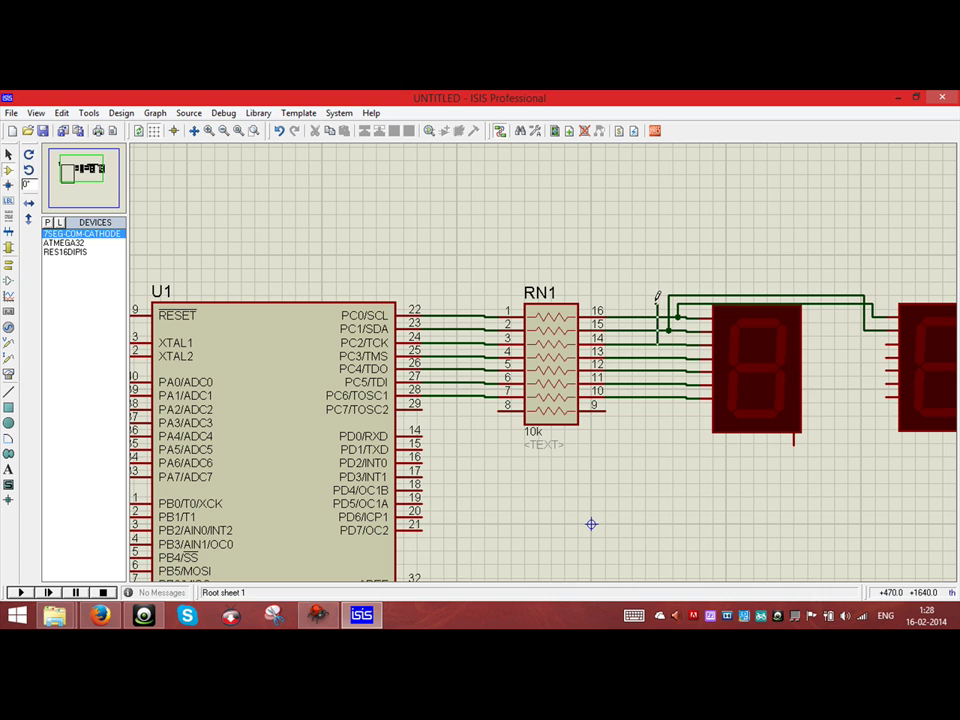
click(863, 338)
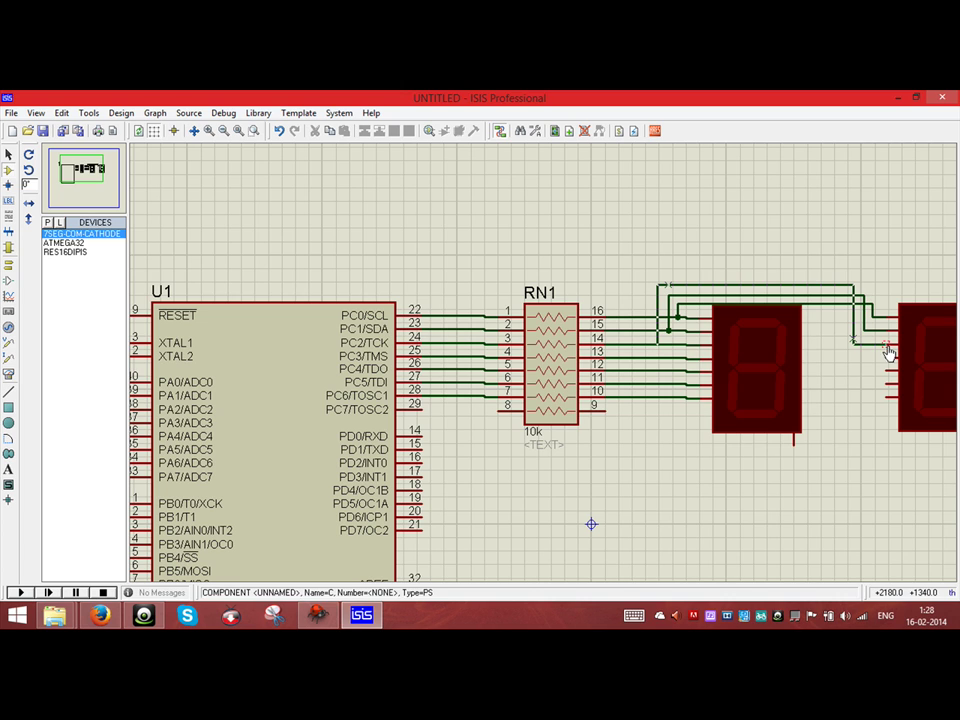
click(887, 346)
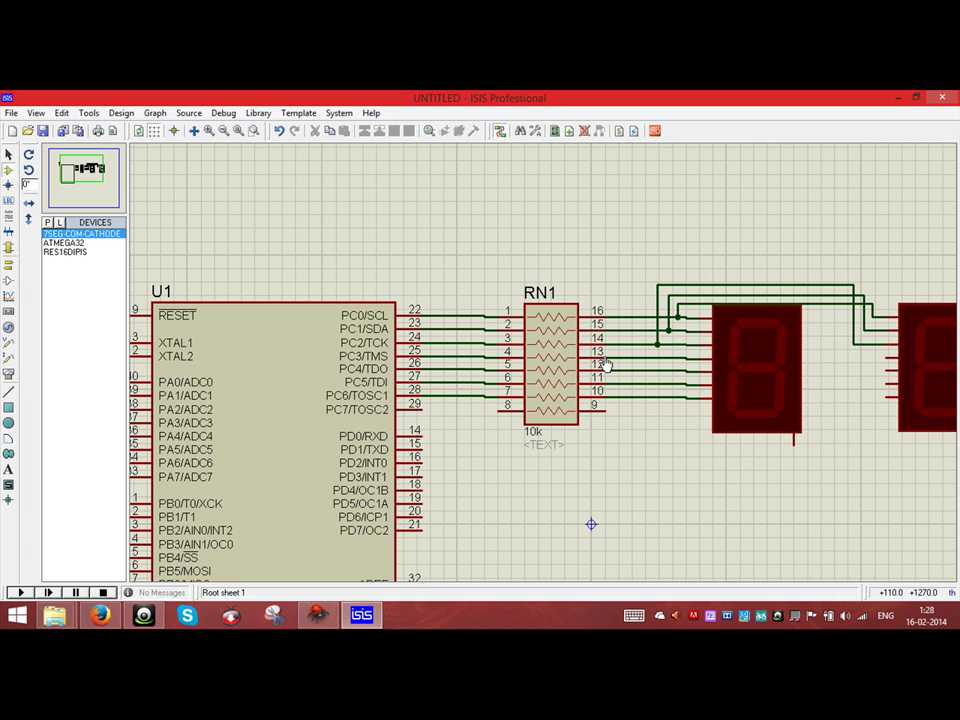
Step: Join the second display's remaining pins to RN1's pin 12, 11 and 10 lines
click(647, 324)
key(Escape)
click(885, 356)
click(649, 358)
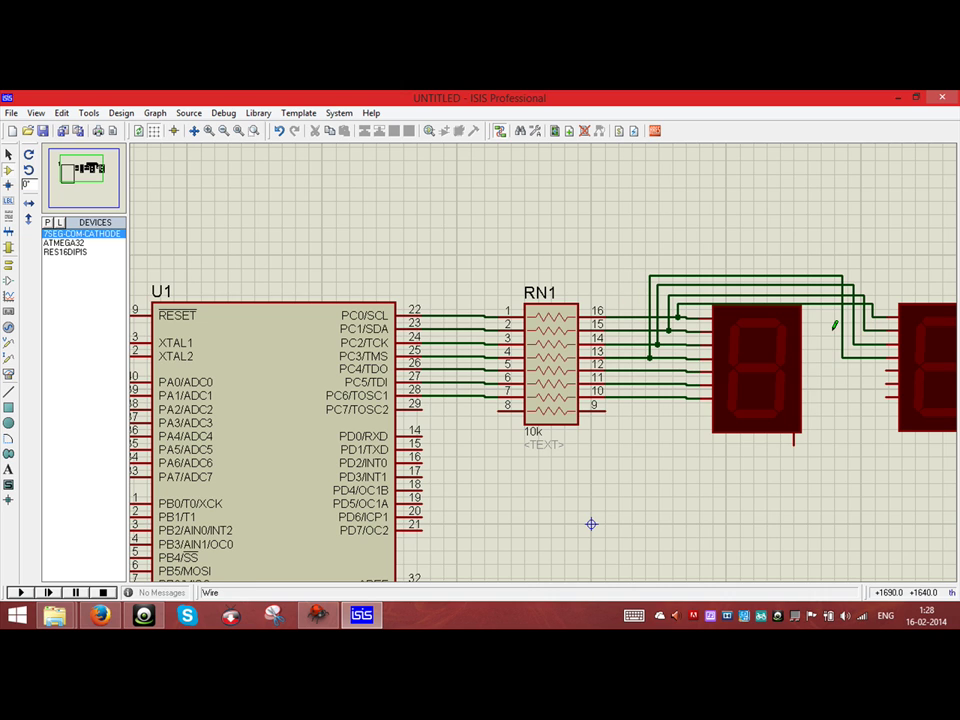
double_click(884, 370)
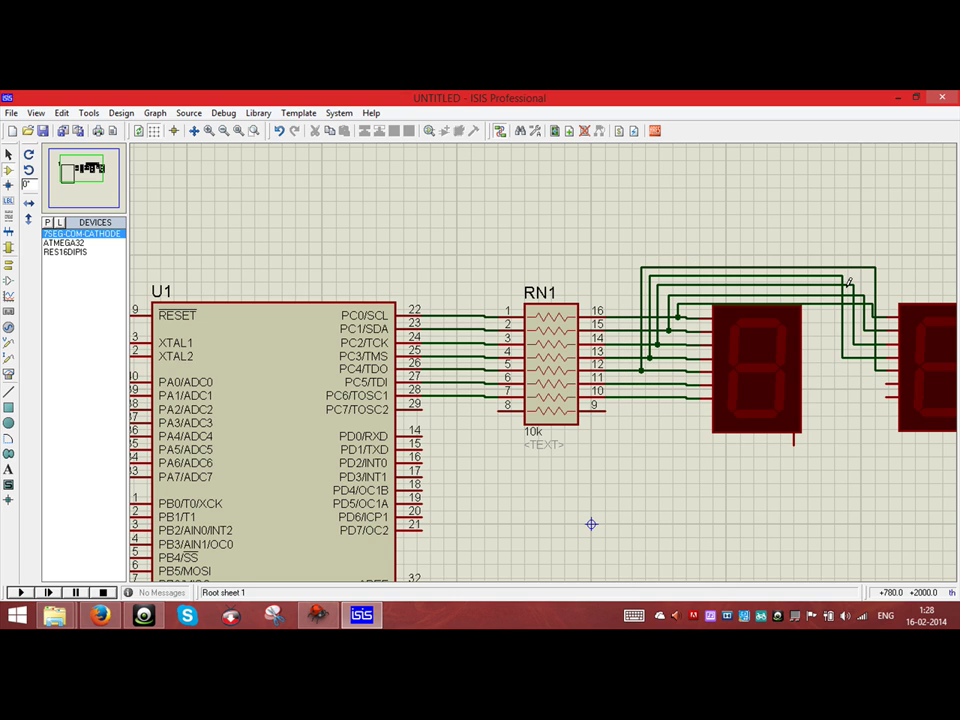
click(875, 382)
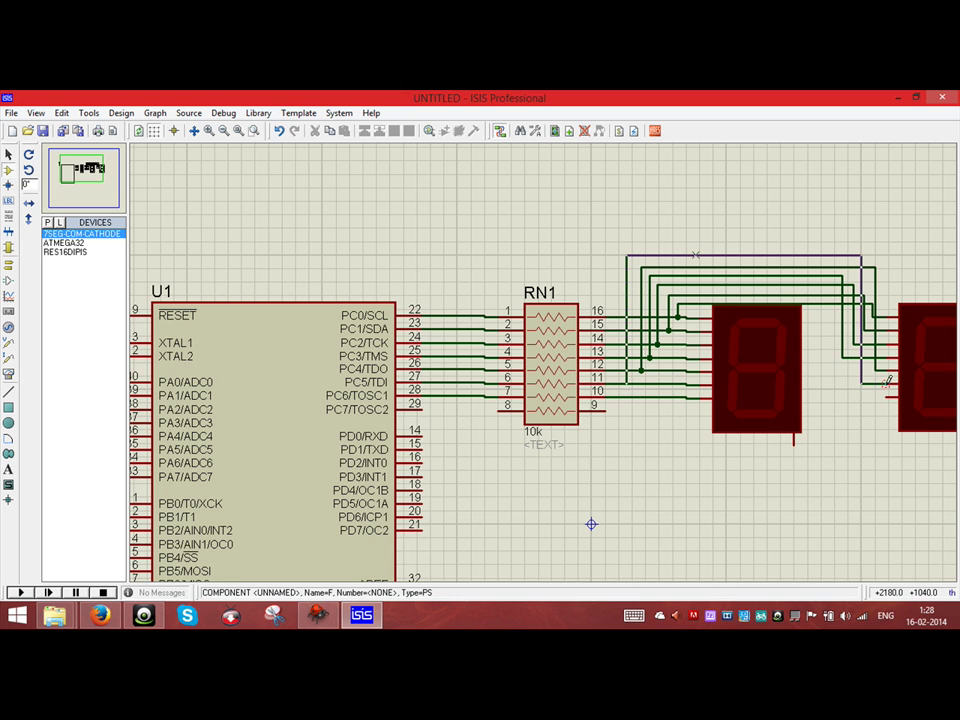
click(626, 383)
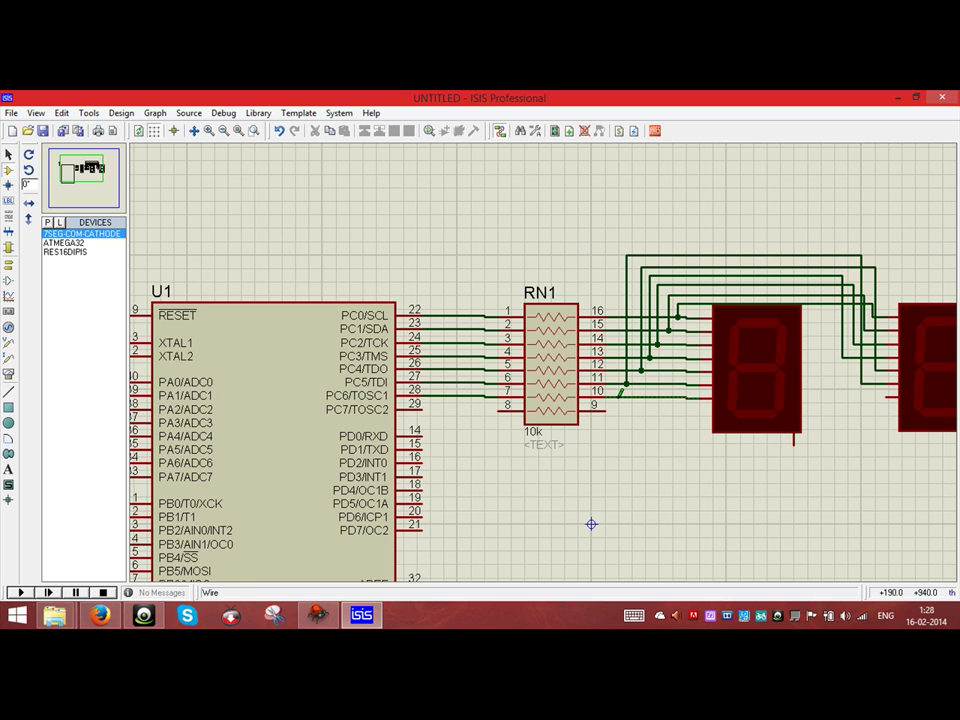
Step: Connect the second display's bottom pin to RN1's pin 9 line and set RN1's resistance to 330
double_click(884, 393)
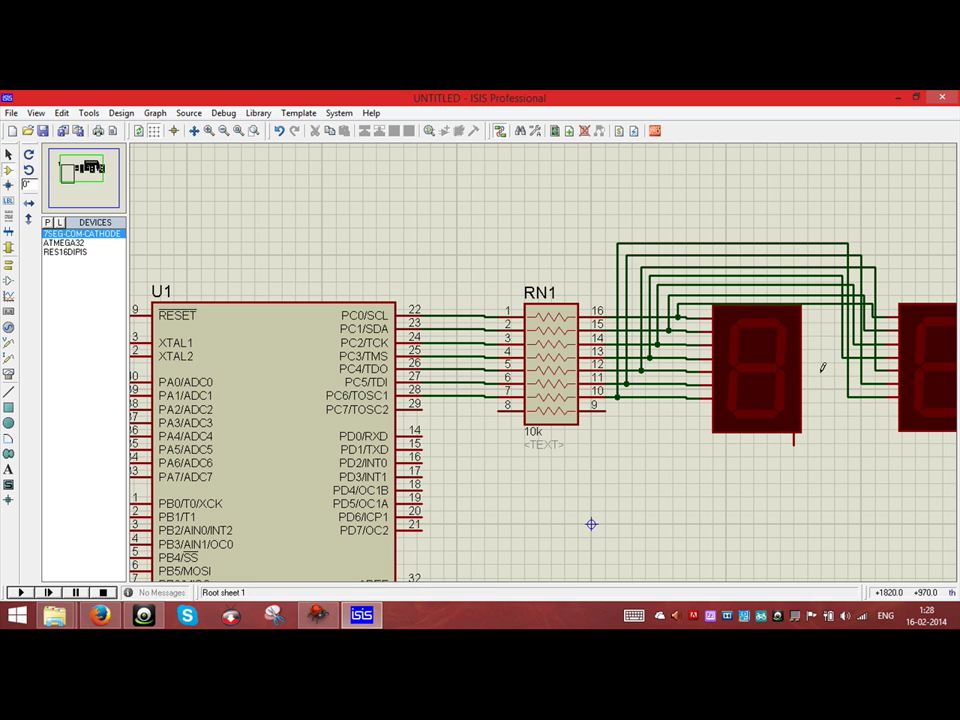
double_click(557, 371)
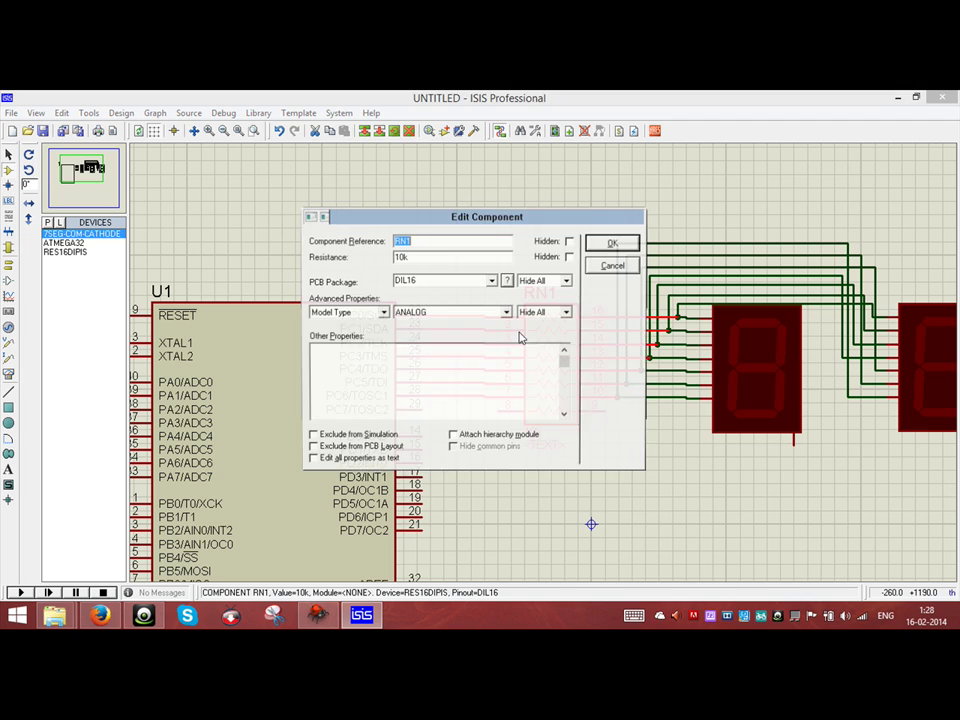
click(410, 256)
text(330)
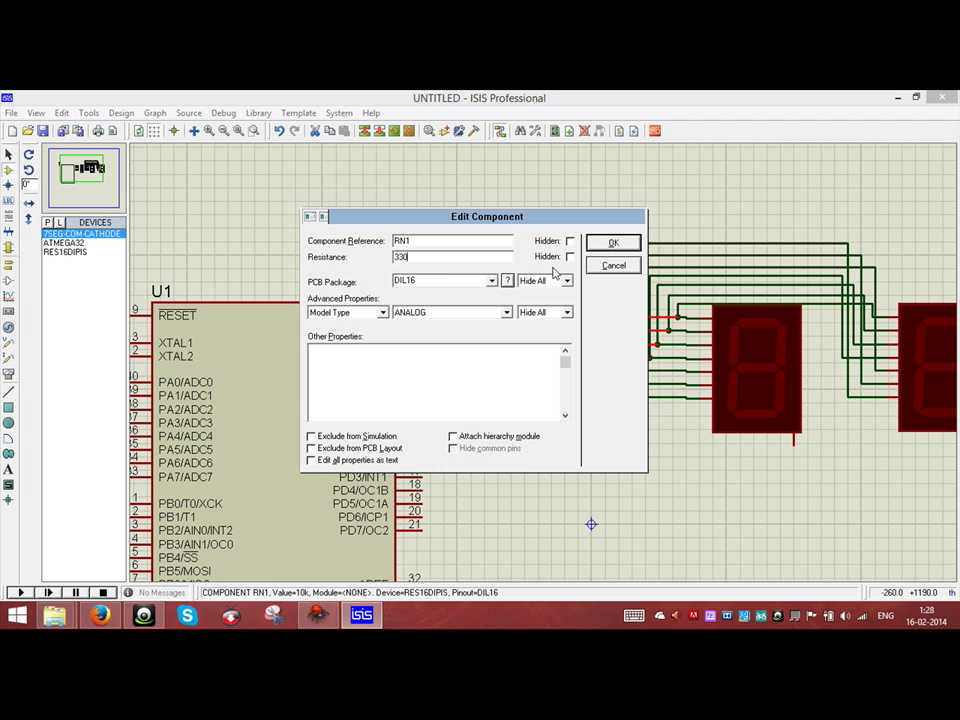
click(592, 244)
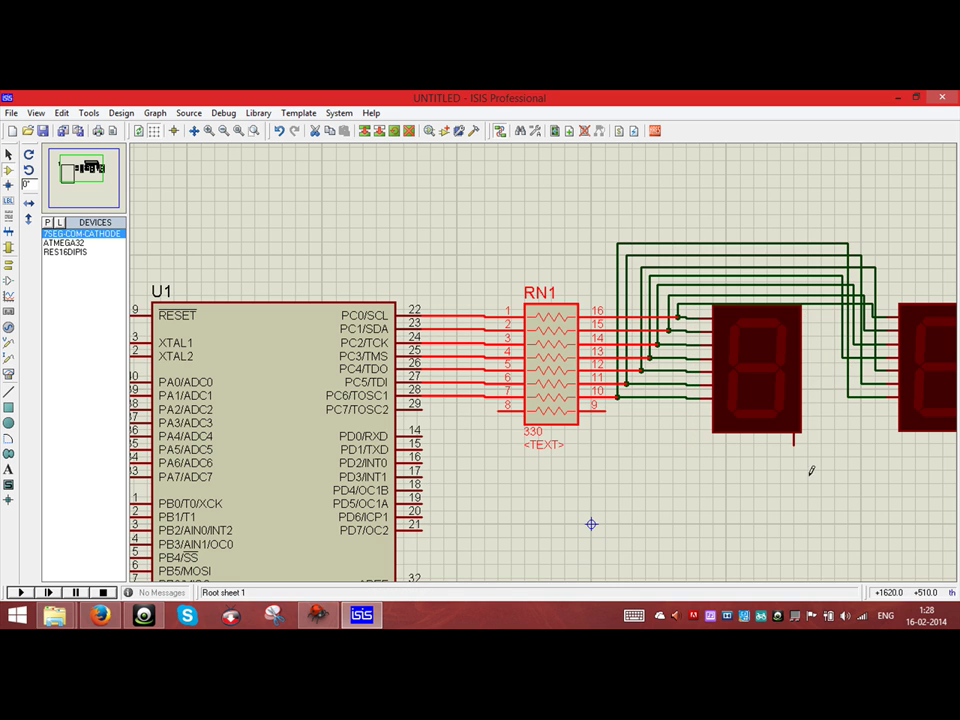
scroll(812, 450, down, 1)
scroll(765, 424, up, 1)
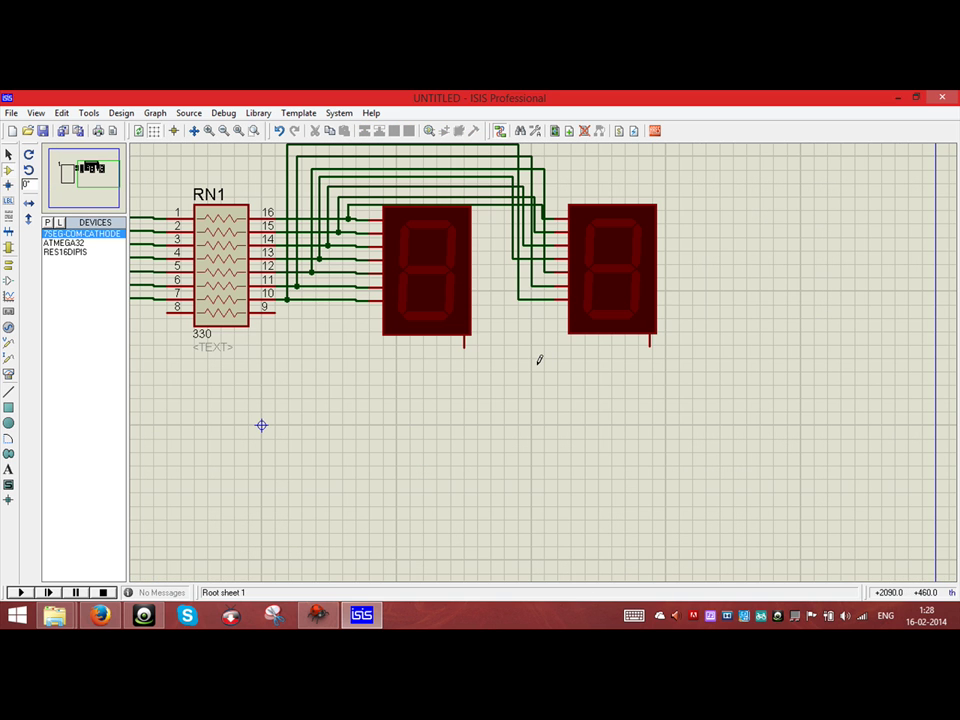
Step: Select the GROUND terminal for placement
click(8, 265)
click(60, 279)
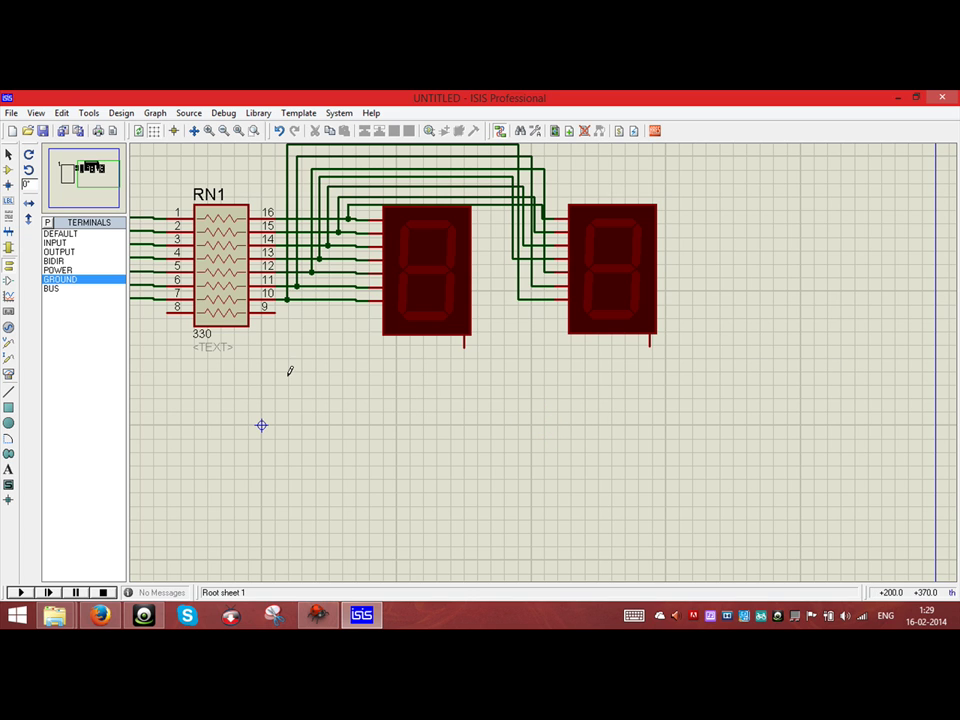
scroll(287, 373, down, 1)
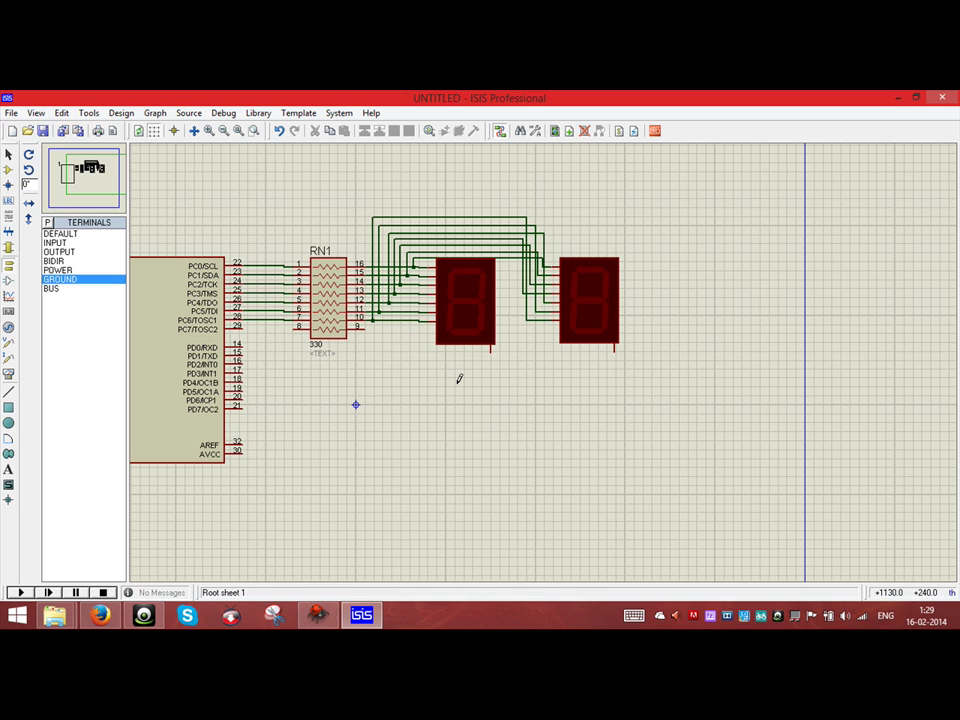
Step: Add the BC547 transistor and place Q1 and Q2 below the left and right displays
key(p)
text(bc547)
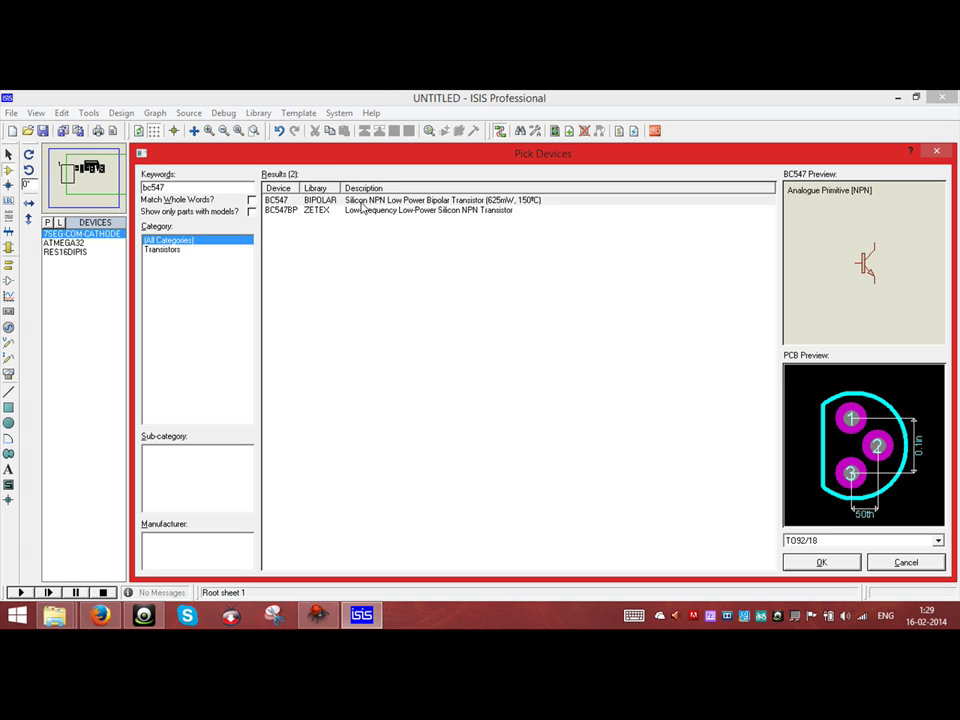
click(361, 200)
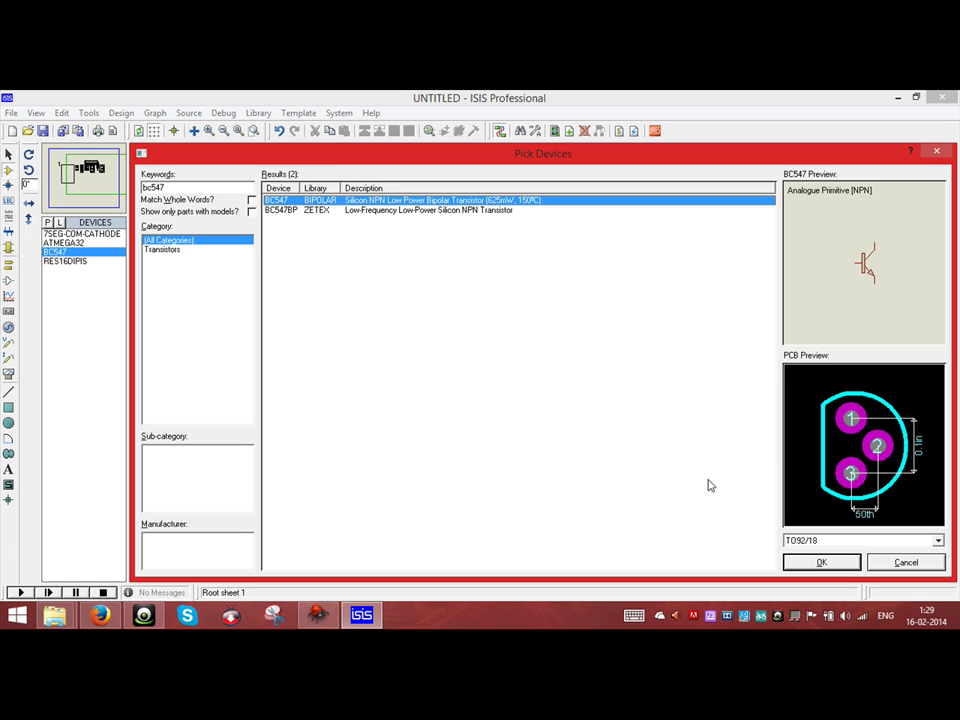
click(822, 562)
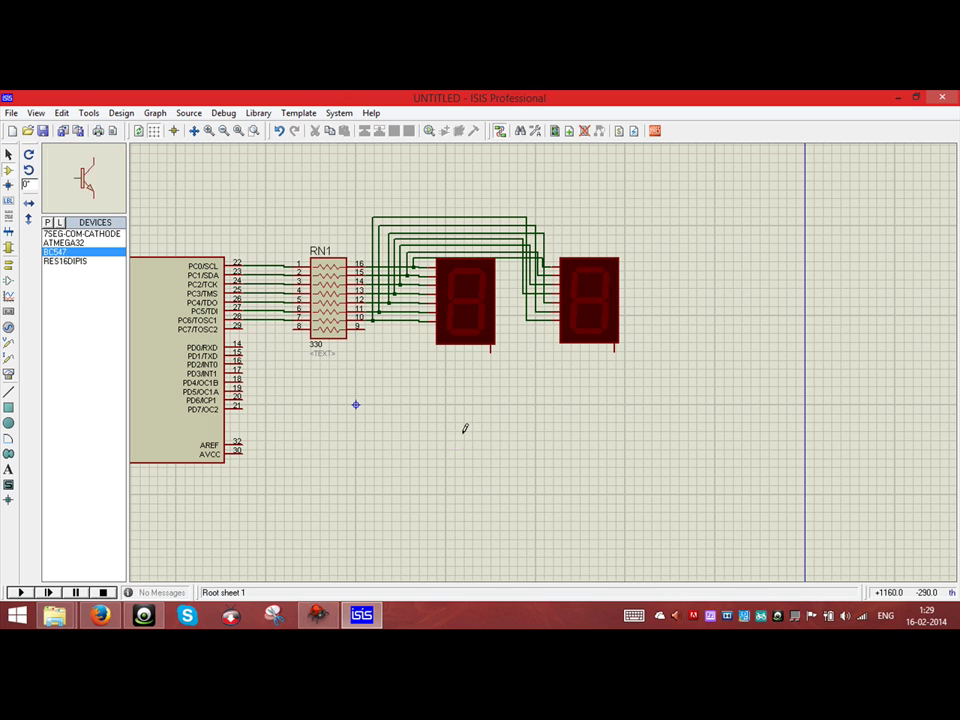
click(485, 413)
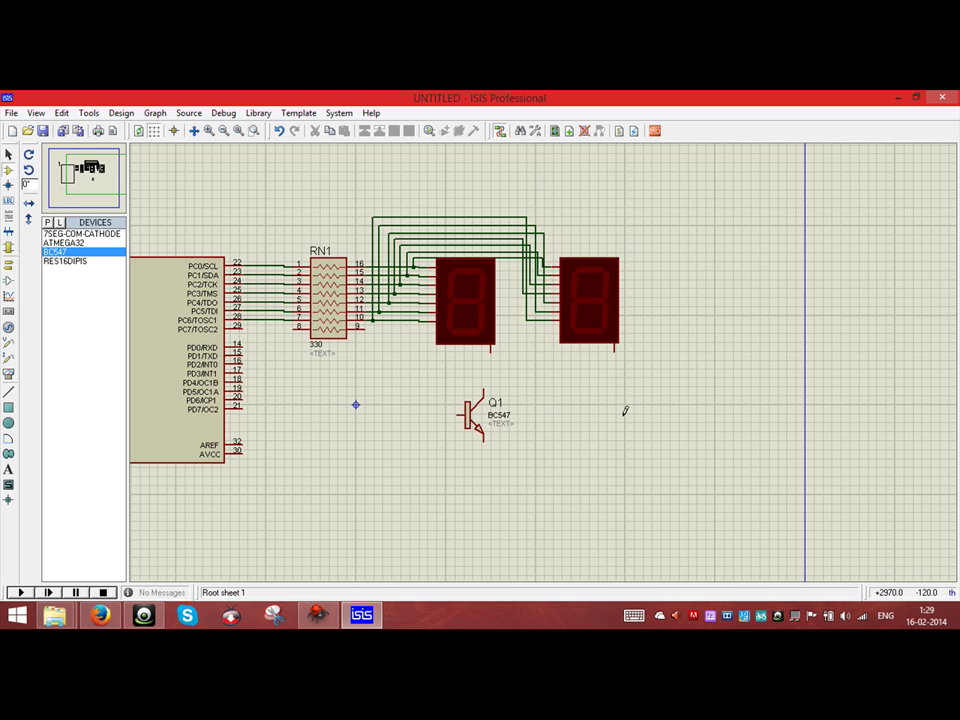
click(600, 395)
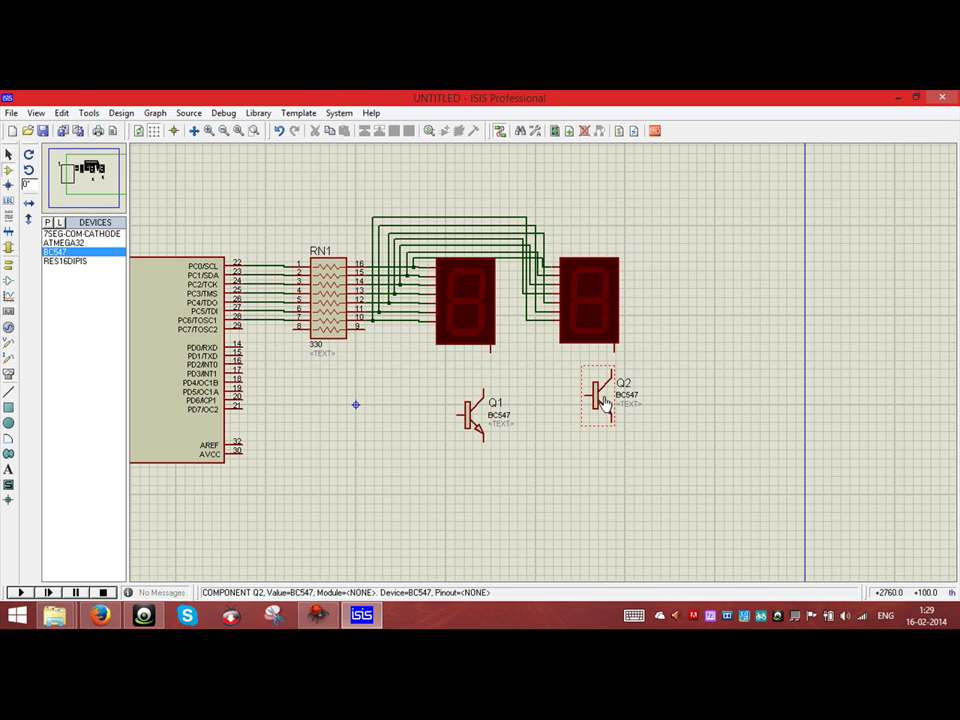
Step: Wire PD0 to Q2's base, display commons to the collectors, Q1's base to PD1, emitters together
click(243, 346)
click(586, 386)
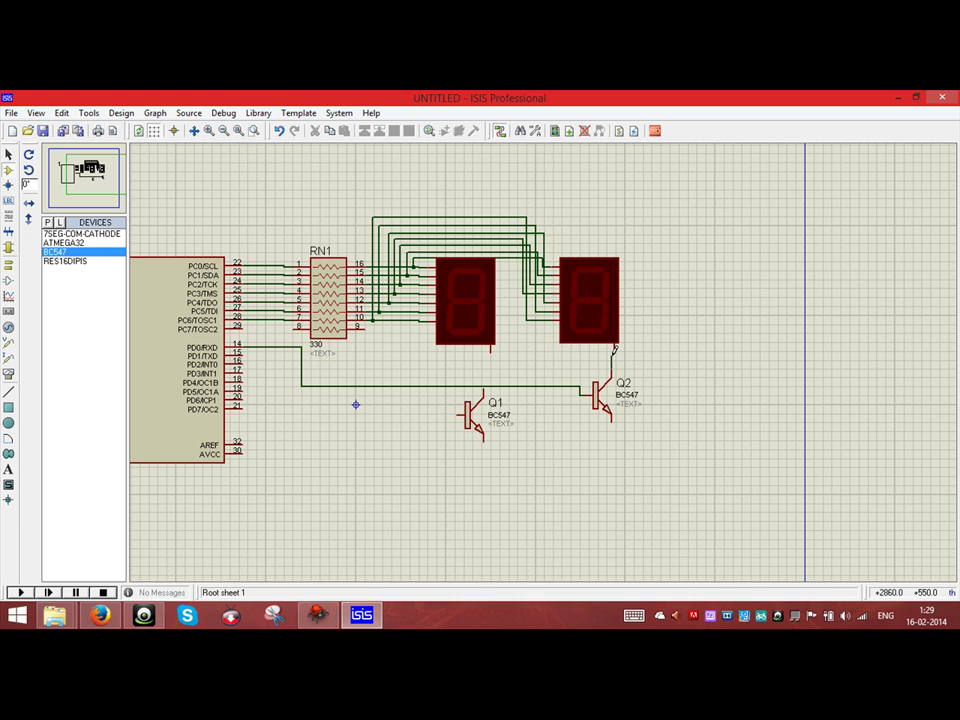
click(614, 345)
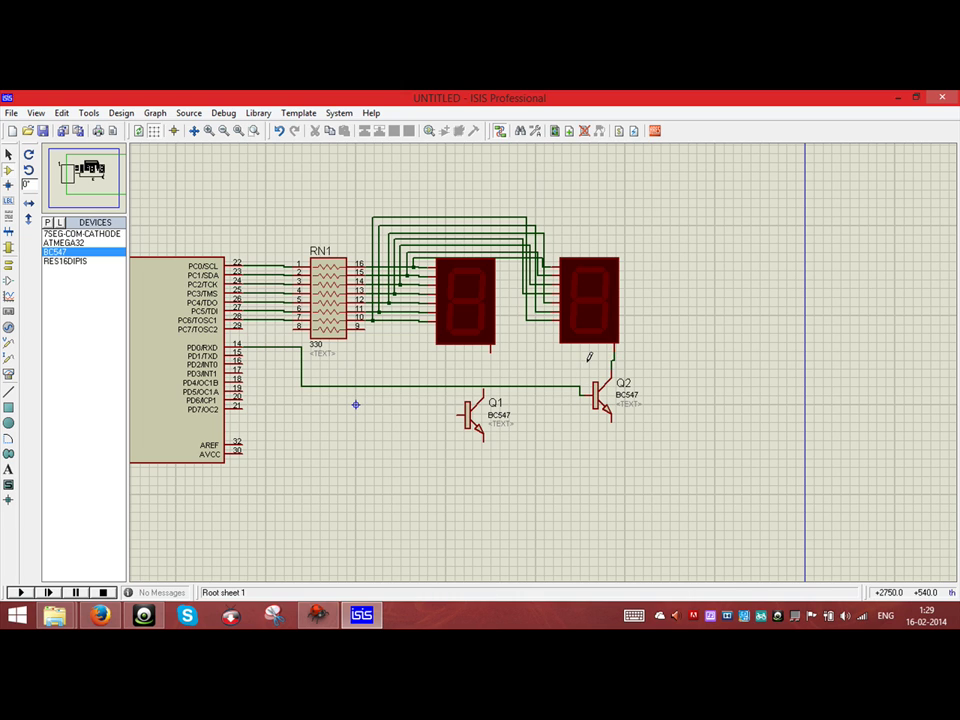
click(487, 383)
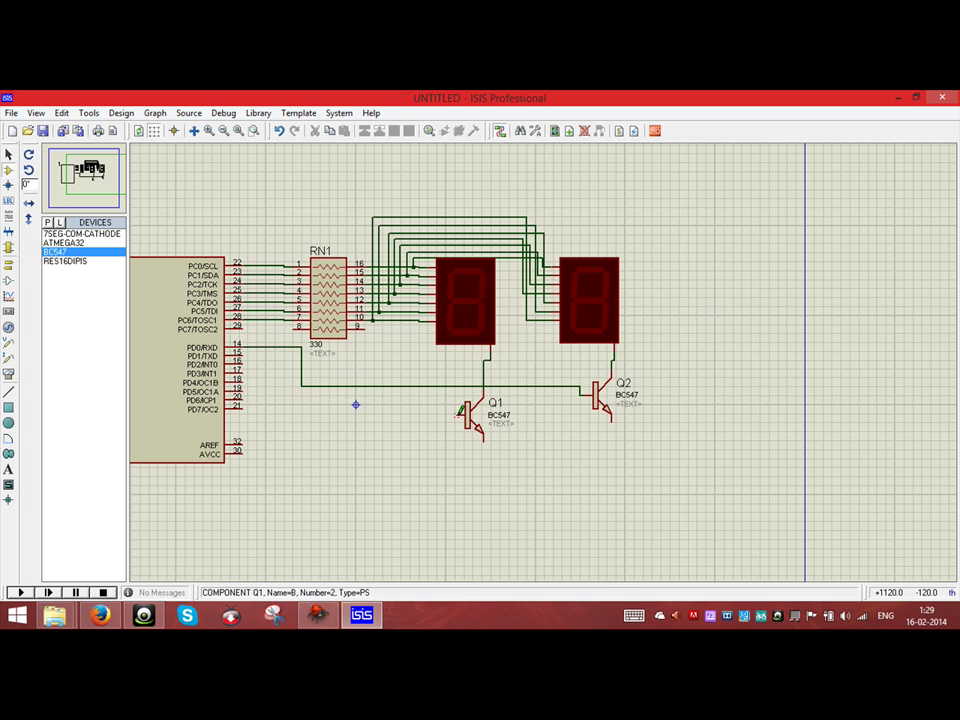
click(463, 408)
click(243, 356)
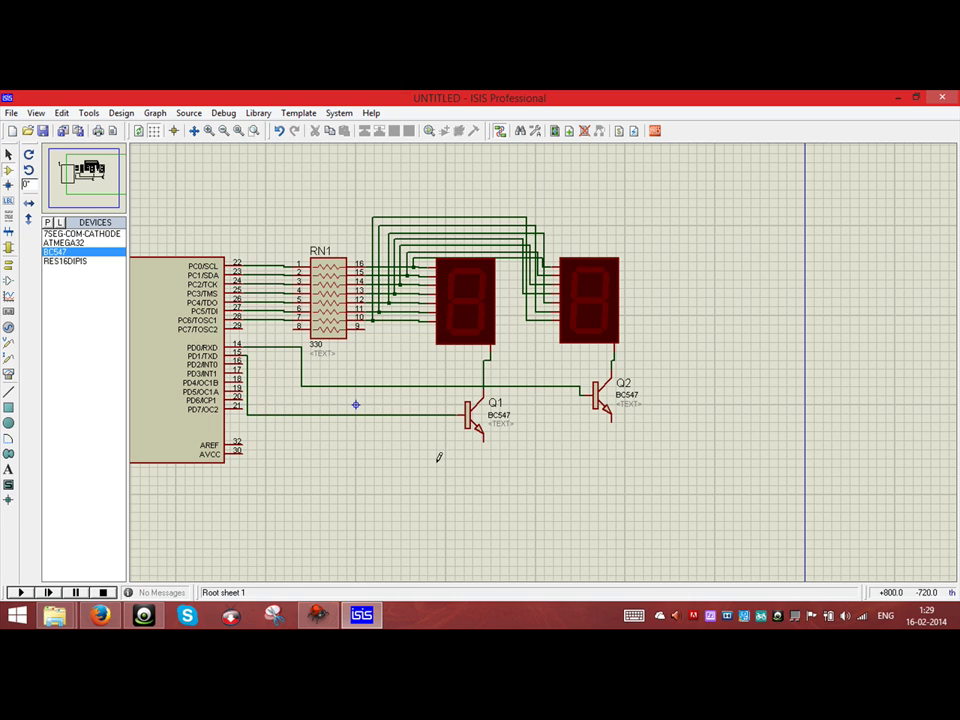
click(609, 420)
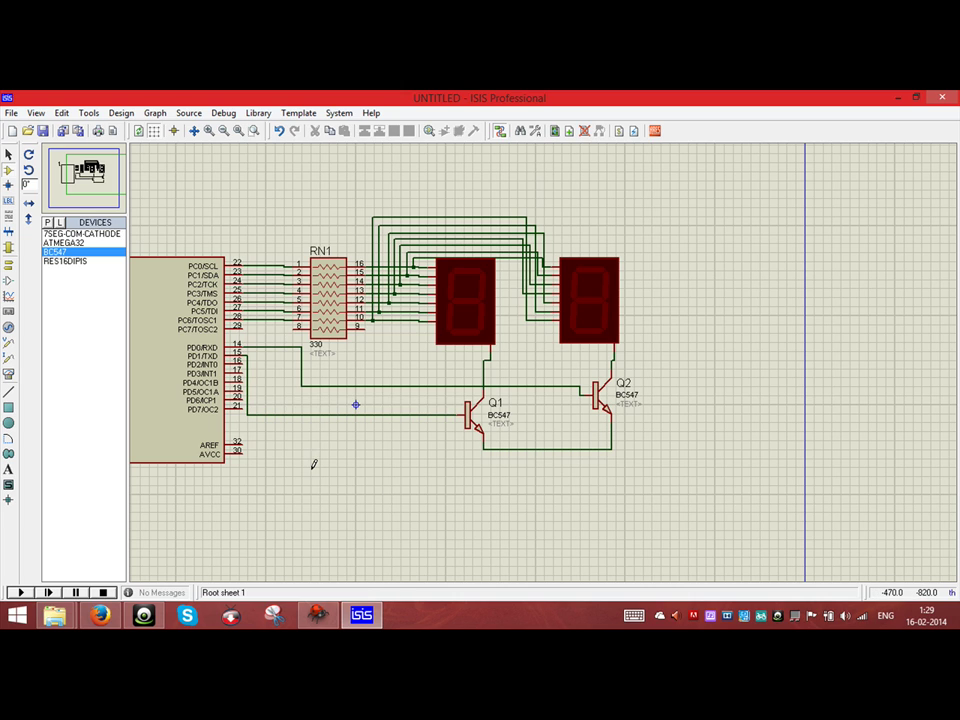
Step: Place a ground terminal below Q1 and Q2 and wire their joined emitter line to it
click(8, 265)
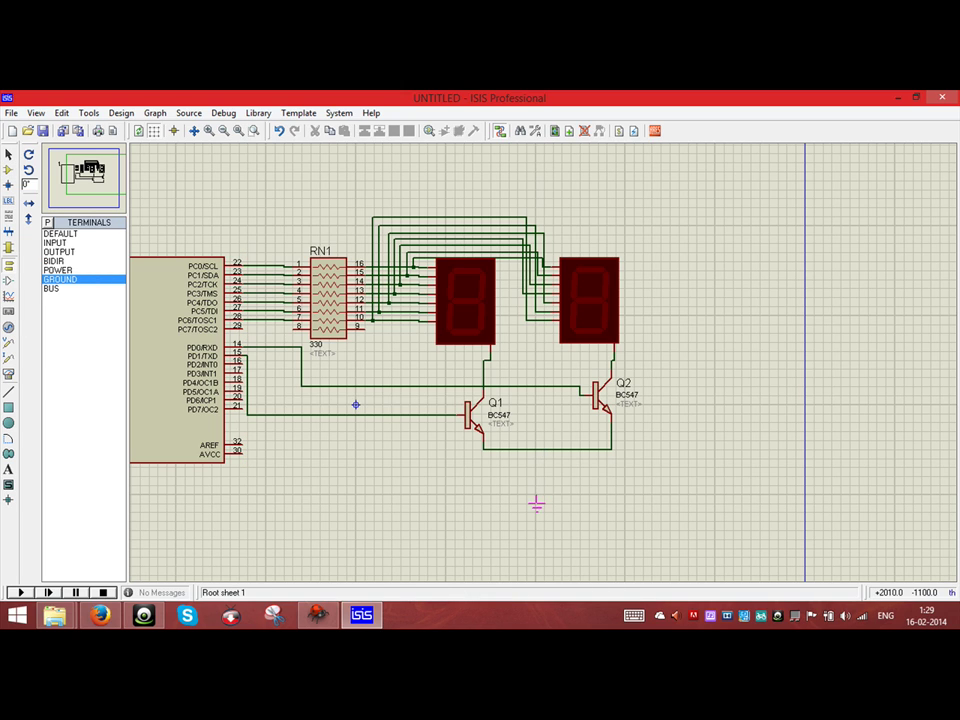
click(541, 488)
click(541, 448)
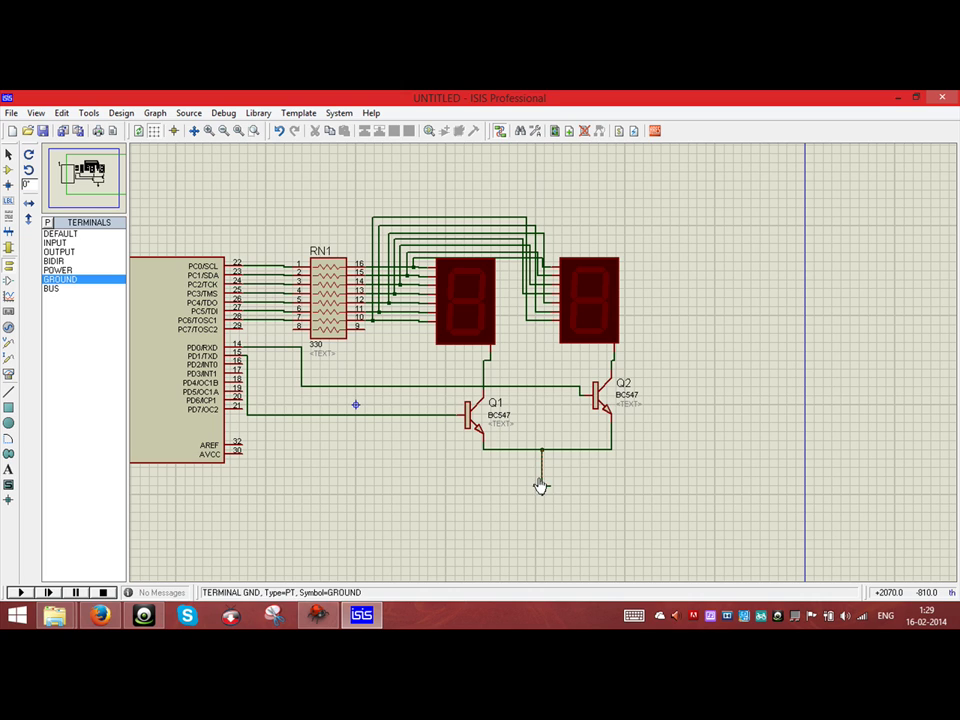
click(541, 486)
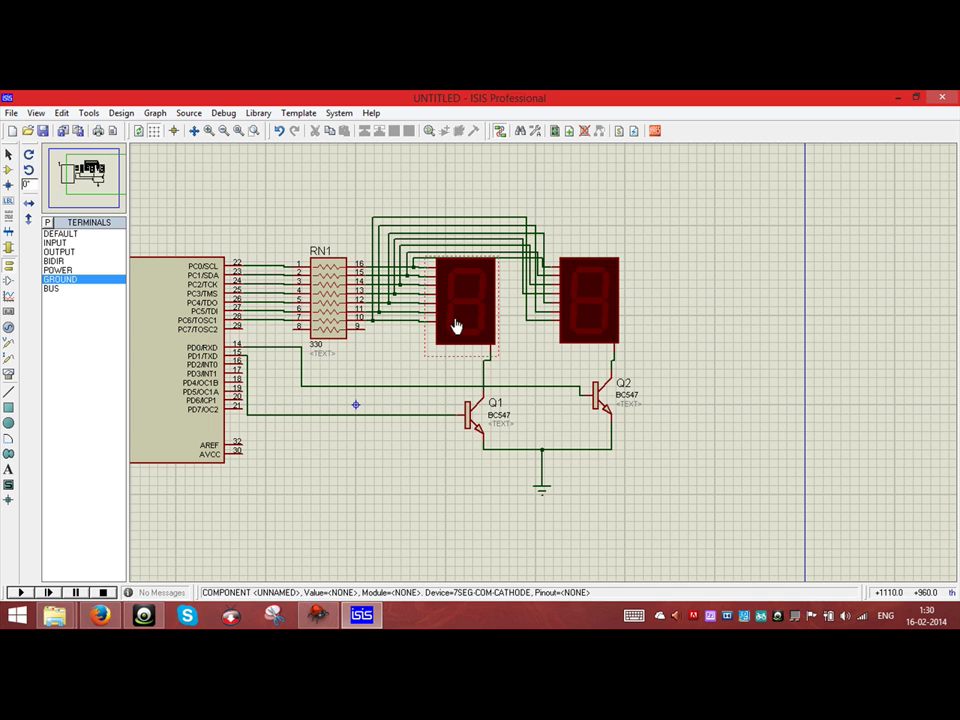
Step: Set U1's CKSEL clock fuse to the internal 8 MHz RC oscillator
scroll(455, 326, up, 1)
scroll(542, 365, down, 2)
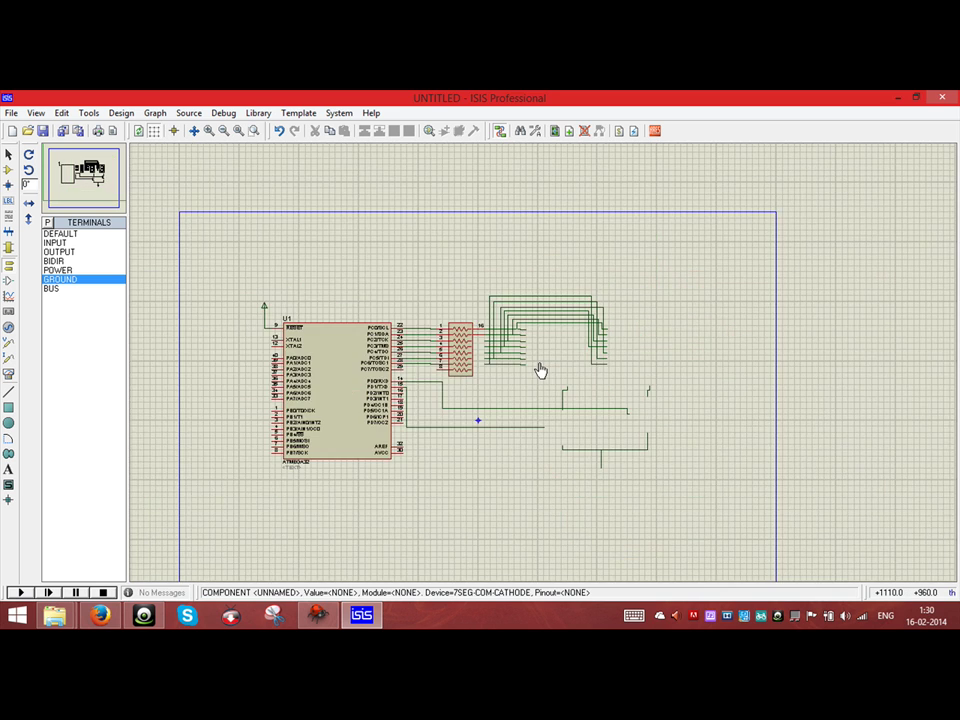
scroll(430, 355, up, 1)
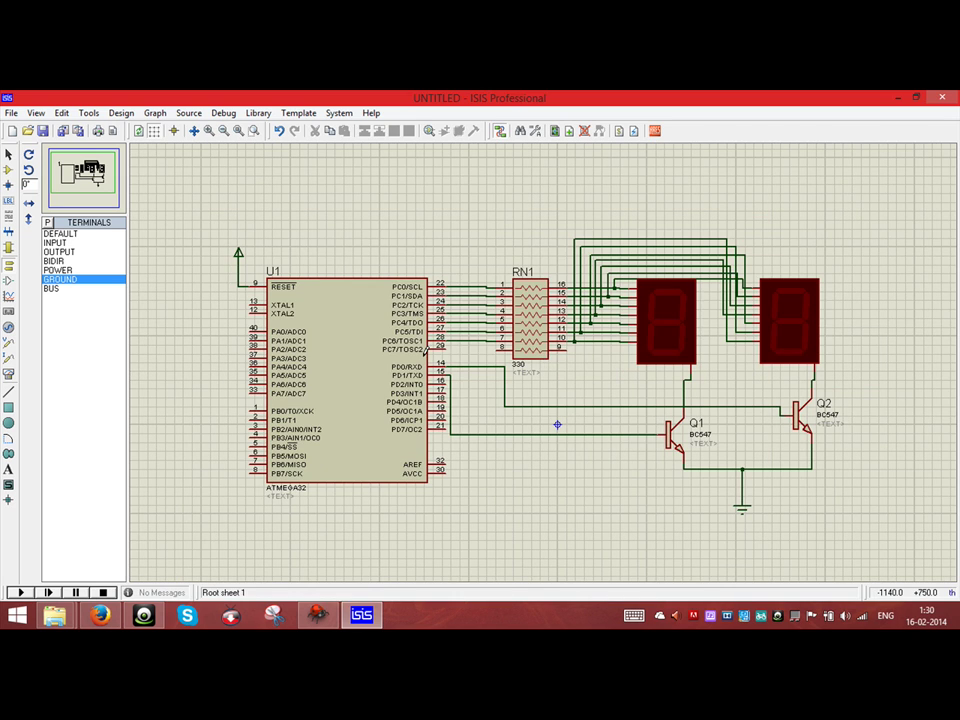
double_click(377, 363)
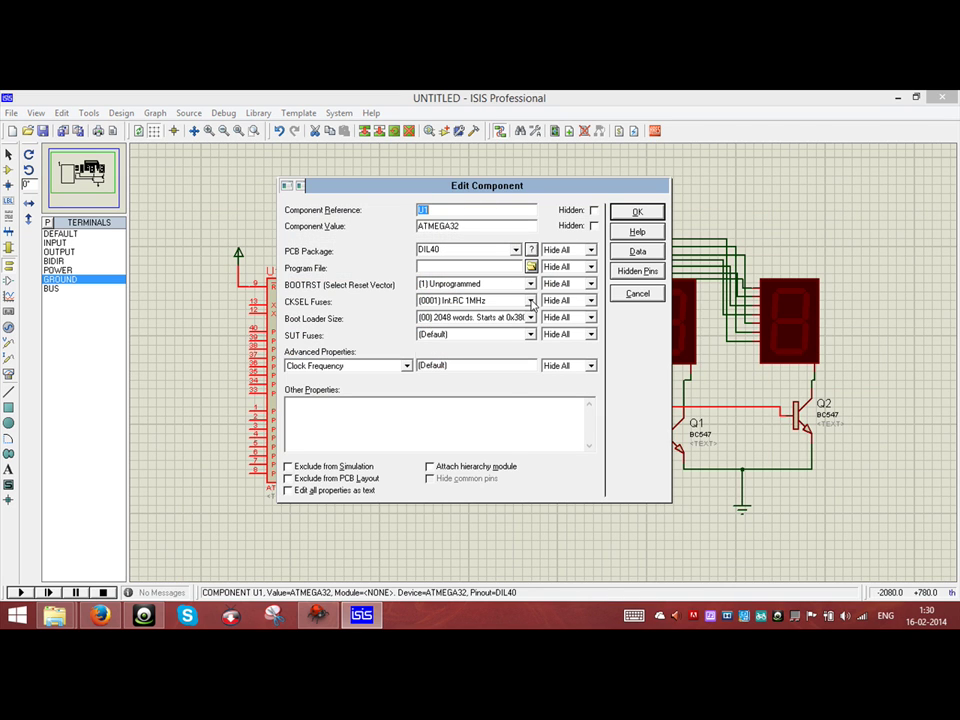
click(530, 300)
click(470, 336)
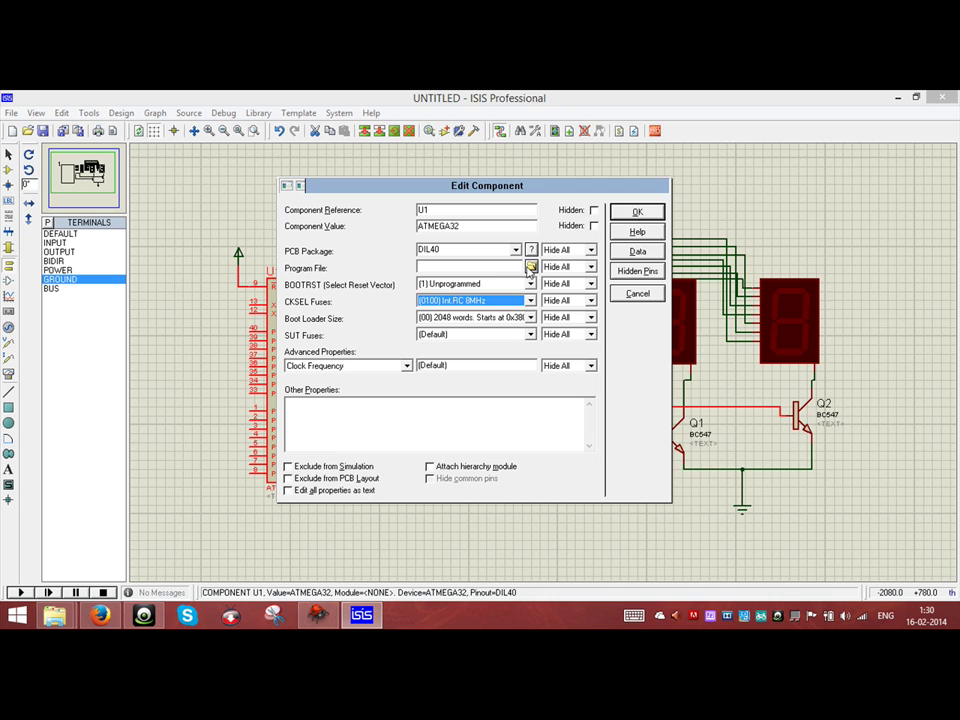
Step: Assign Documents\Atmel Studio\6.1\Sharad\Debug\Sharad.hex as U1's program file and confirm
click(530, 267)
click(147, 125)
click(139, 142)
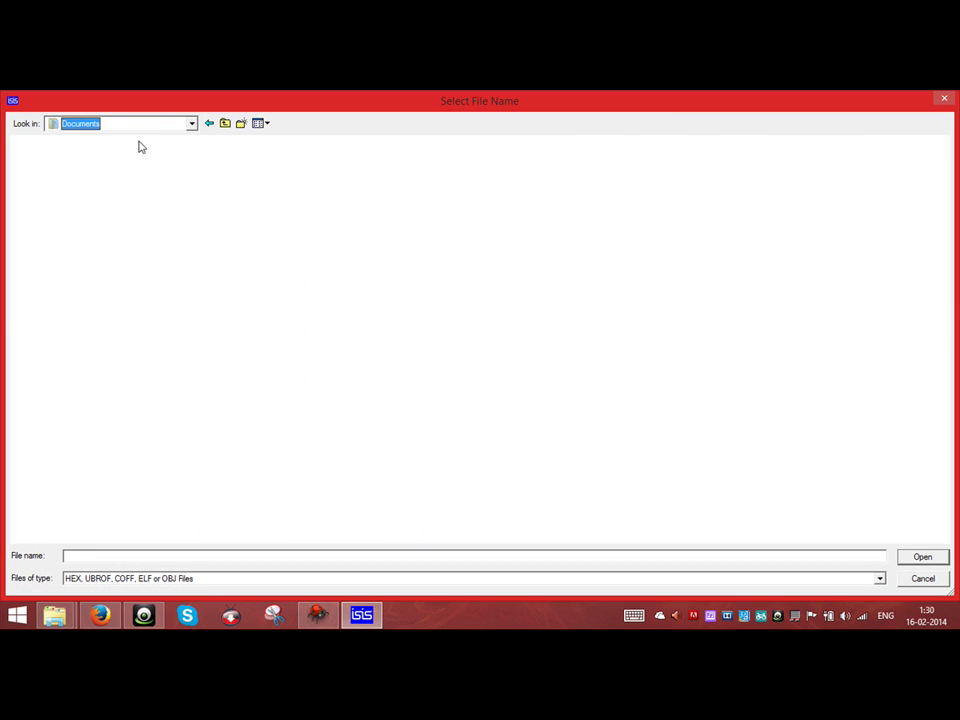
double_click(62, 180)
double_click(60, 178)
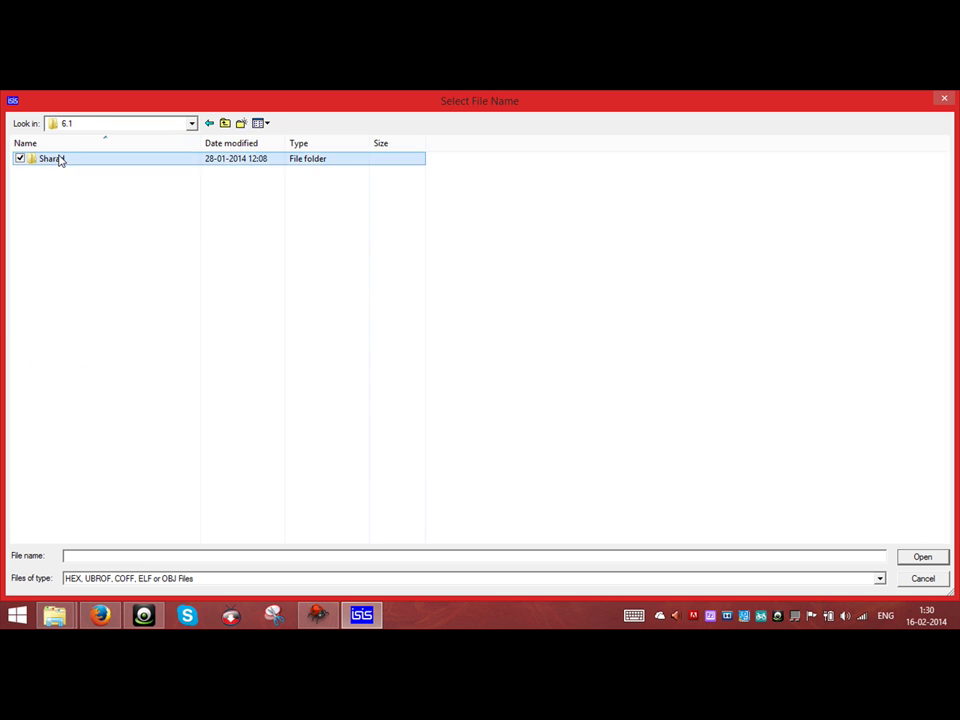
double_click(58, 162)
double_click(58, 162)
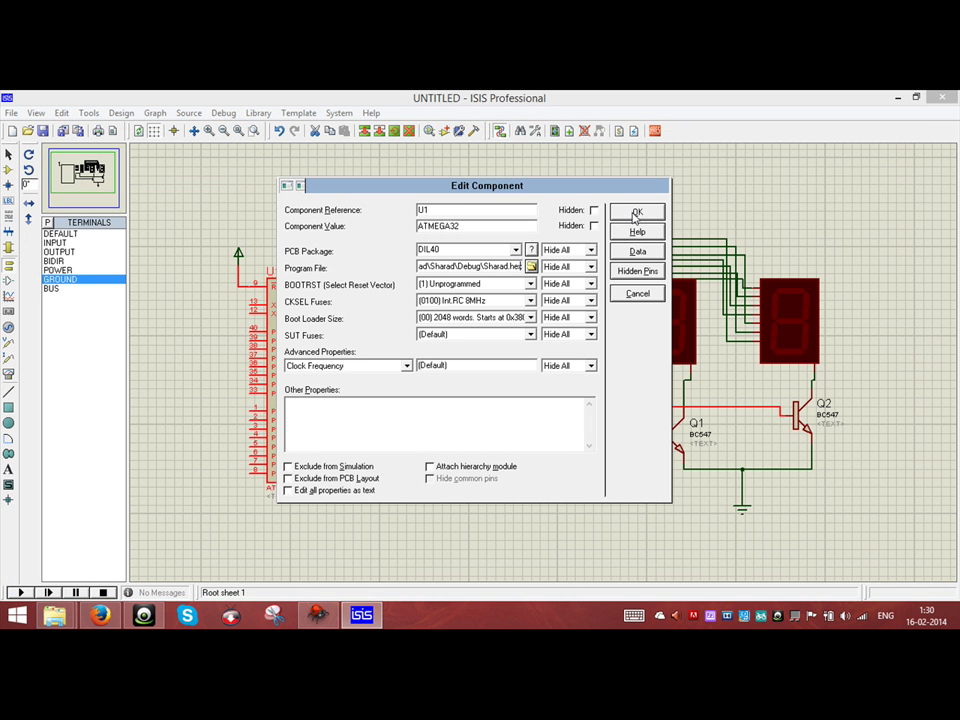
click(634, 214)
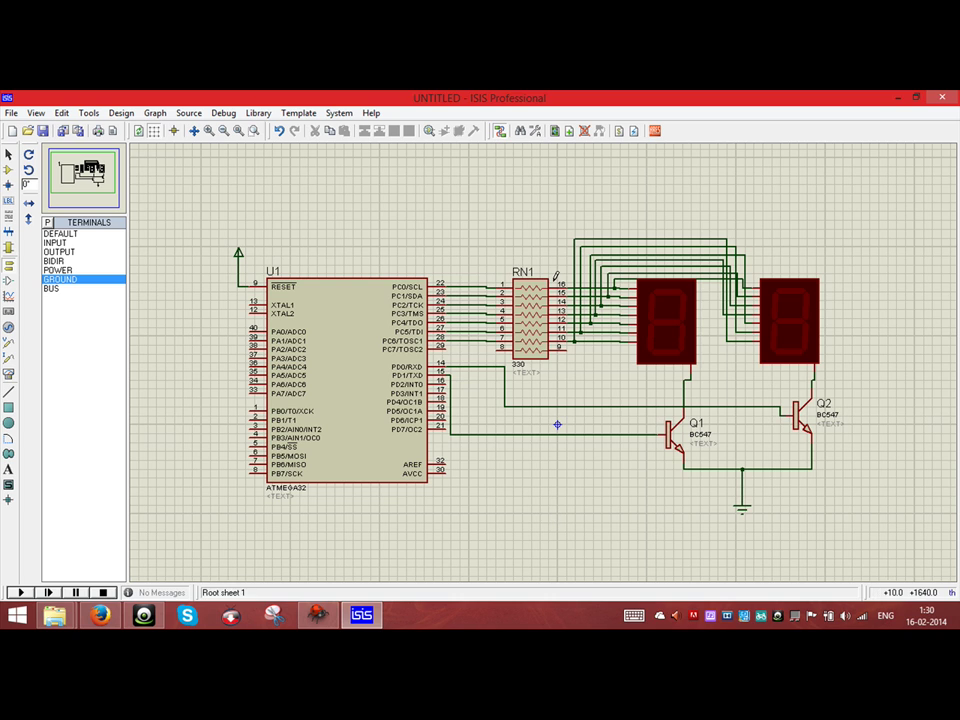
Step: Build the Sharad solution in Atmel Studio
click(318, 615)
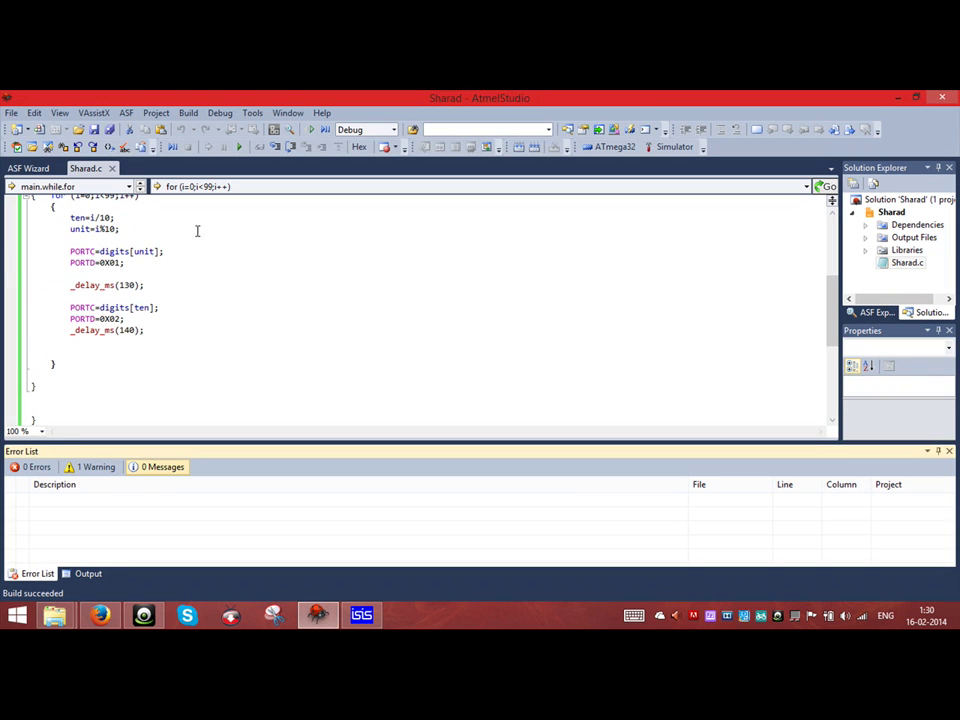
click(188, 112)
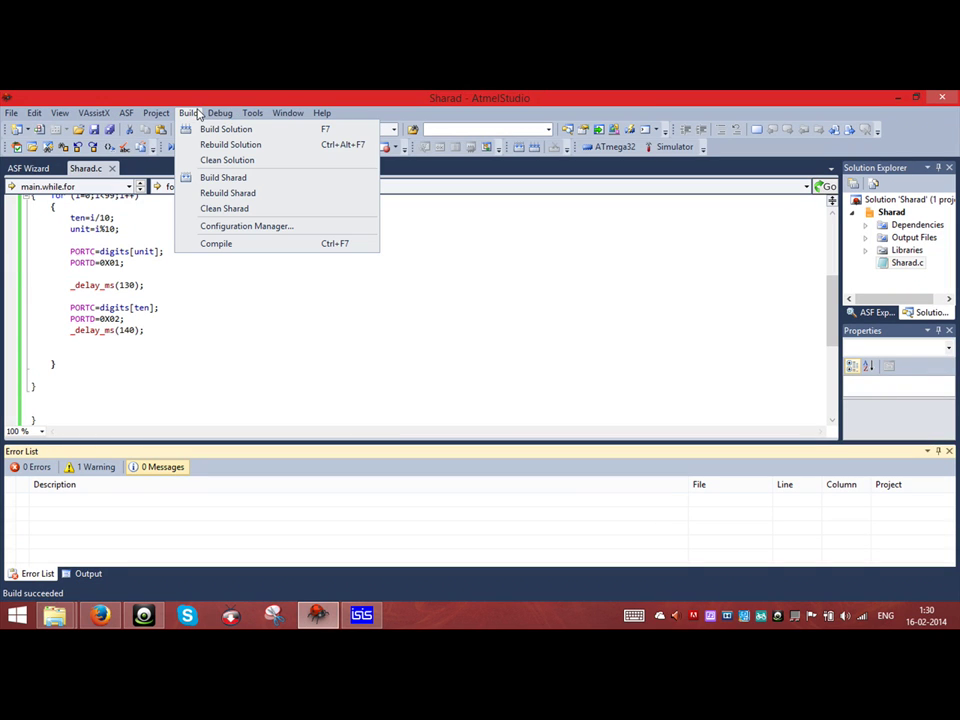
click(203, 128)
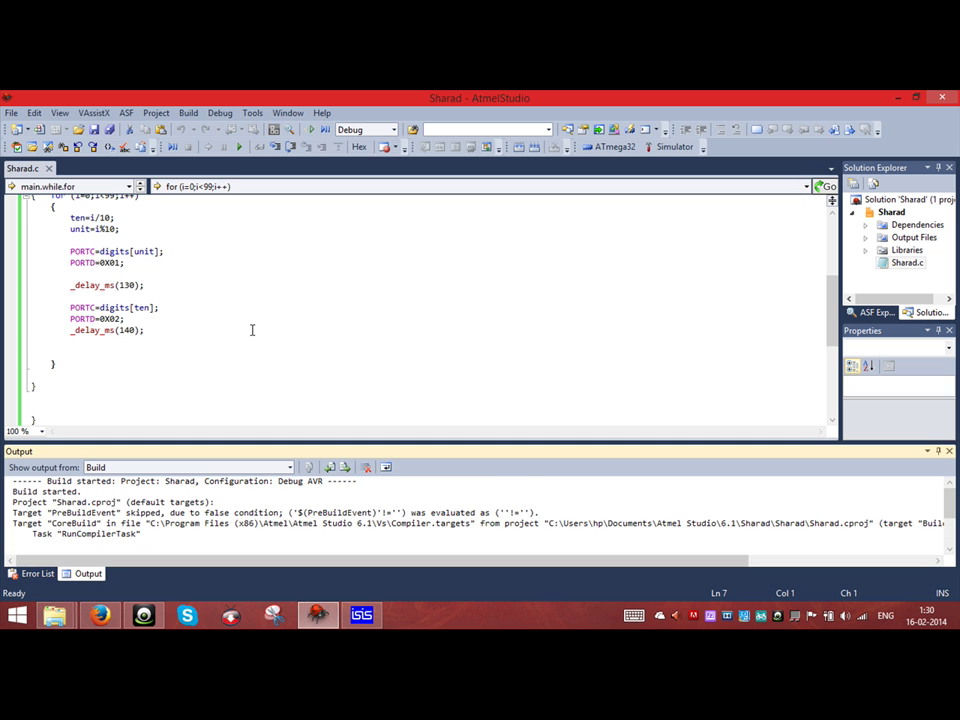
click(362, 614)
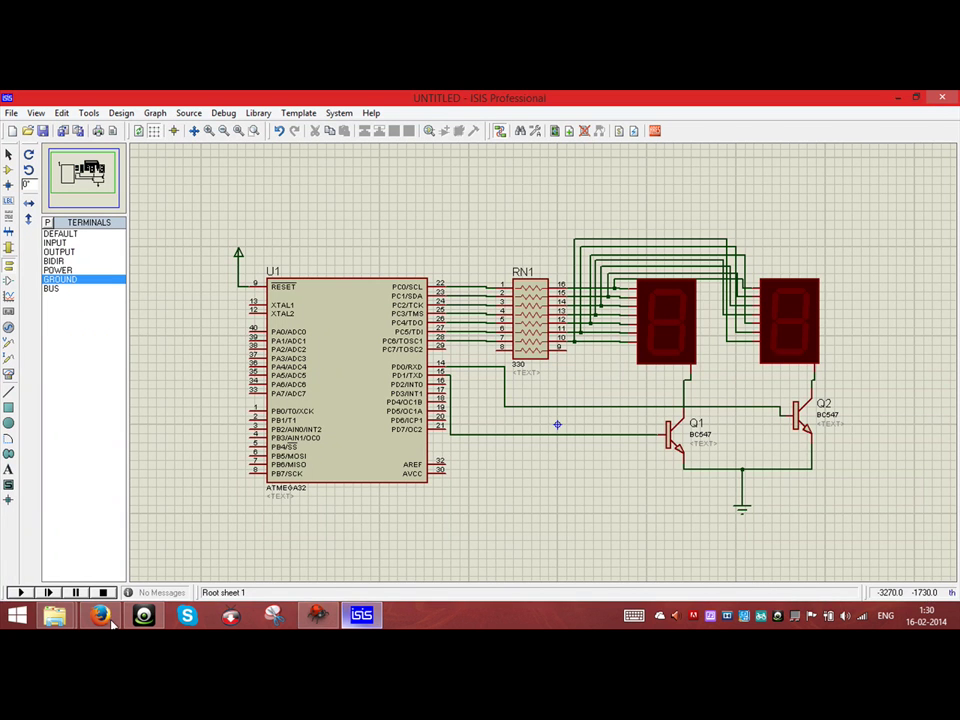
click(20, 592)
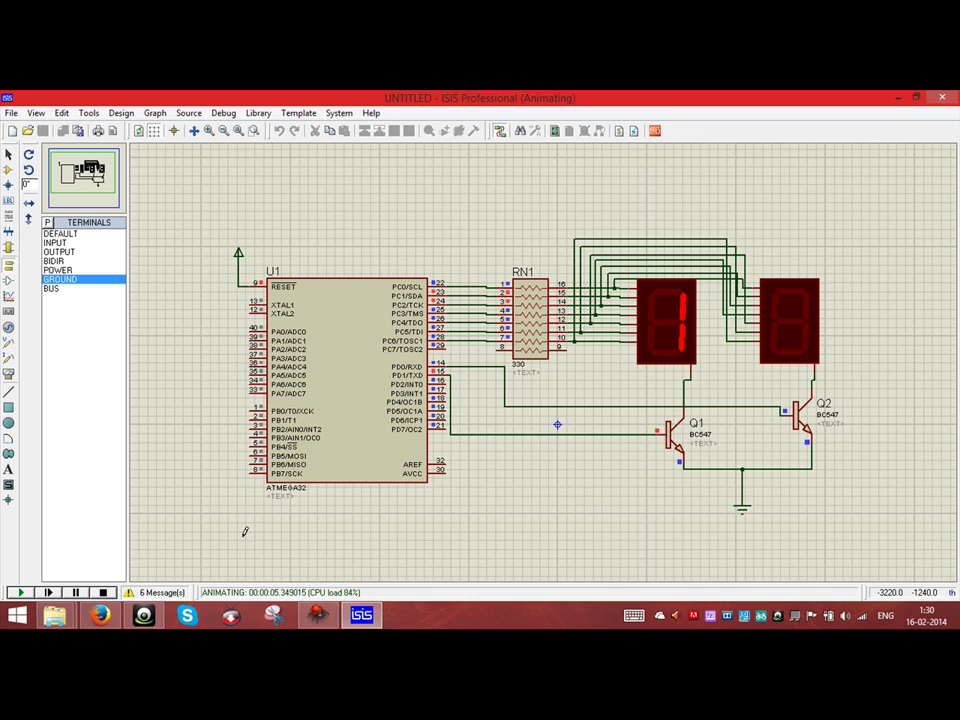
click(101, 593)
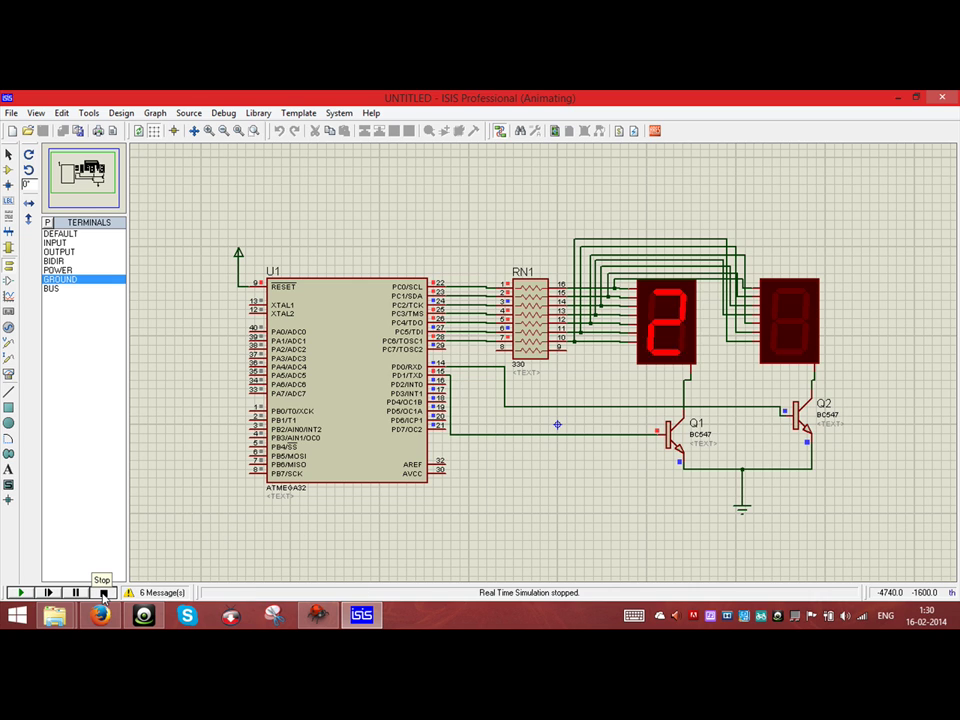
mouse_move(318, 615)
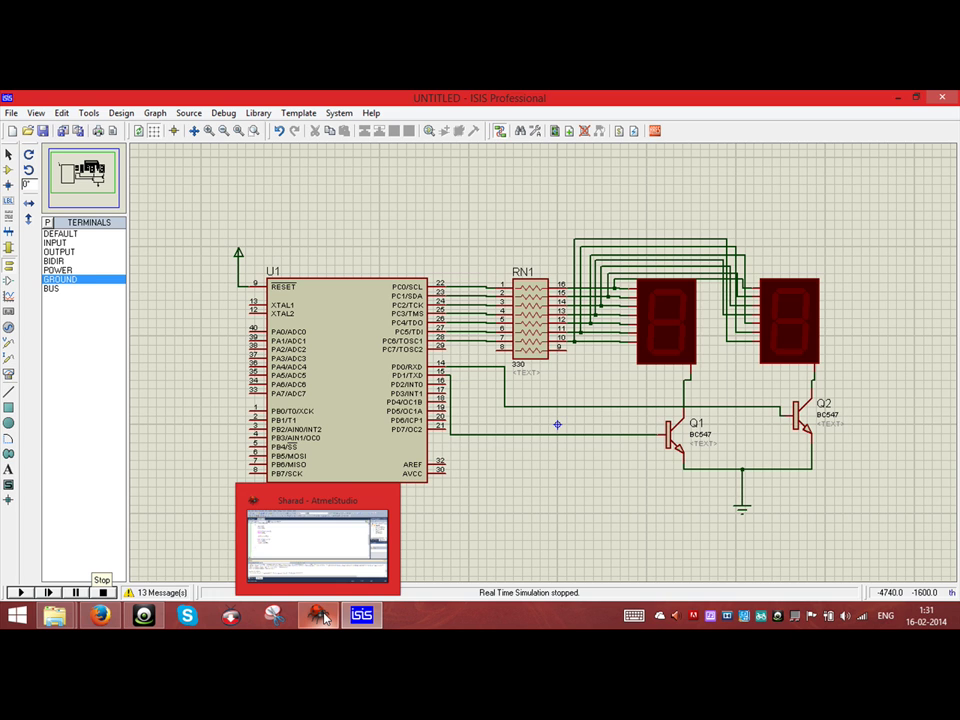
Step: Change the 130 and 140 ms delays in Sharad.c to 110 and 120 ms, then rebuild with F7
click(323, 617)
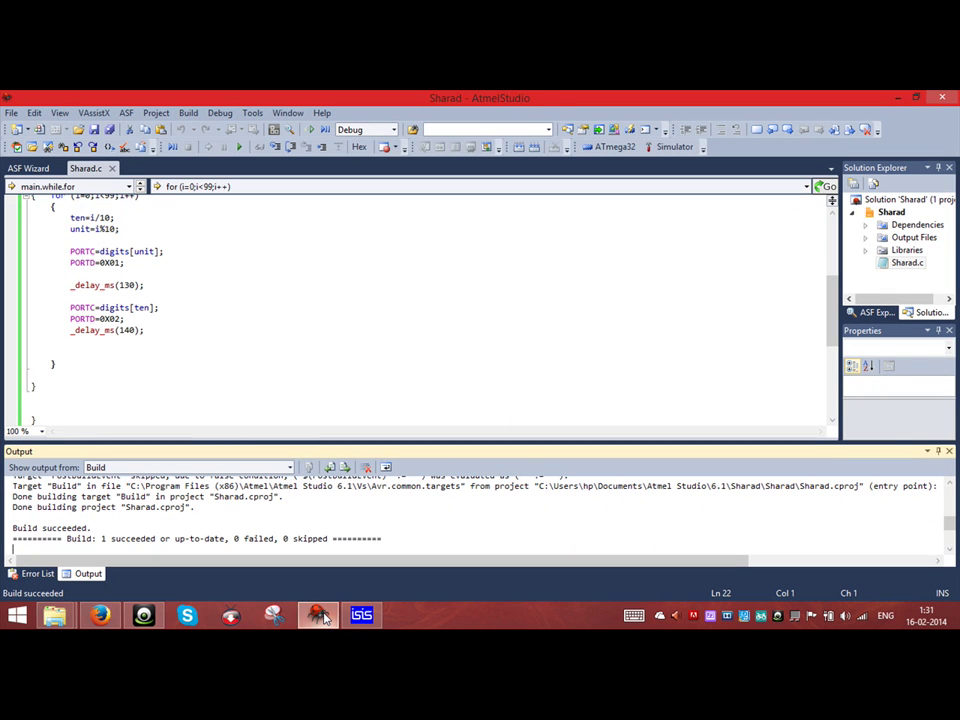
scroll(218, 348, up, 1)
click(207, 335)
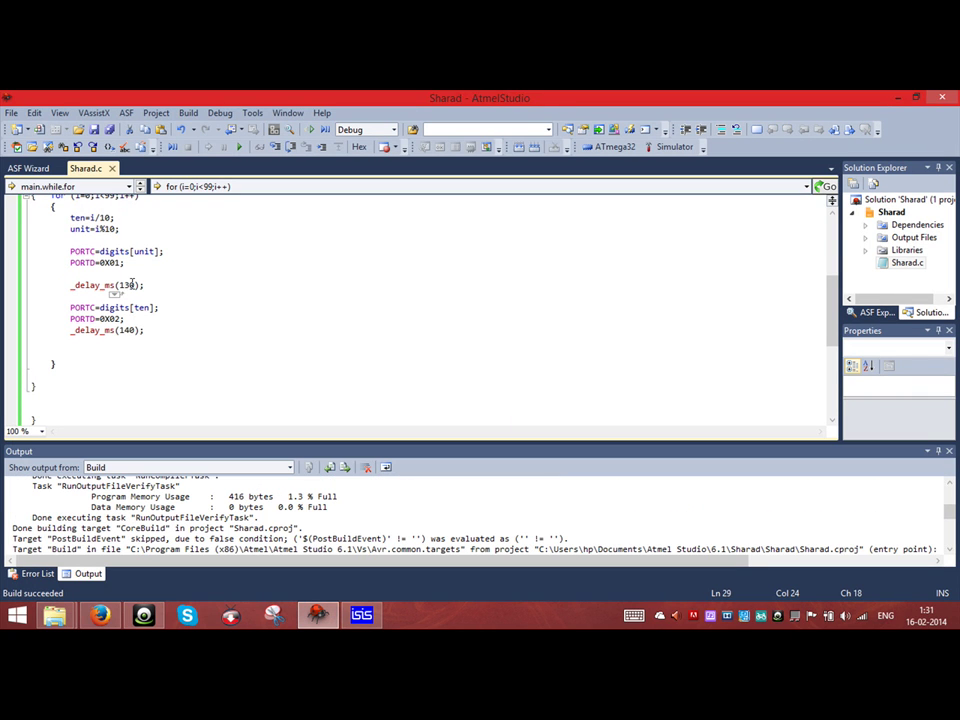
click(126, 285)
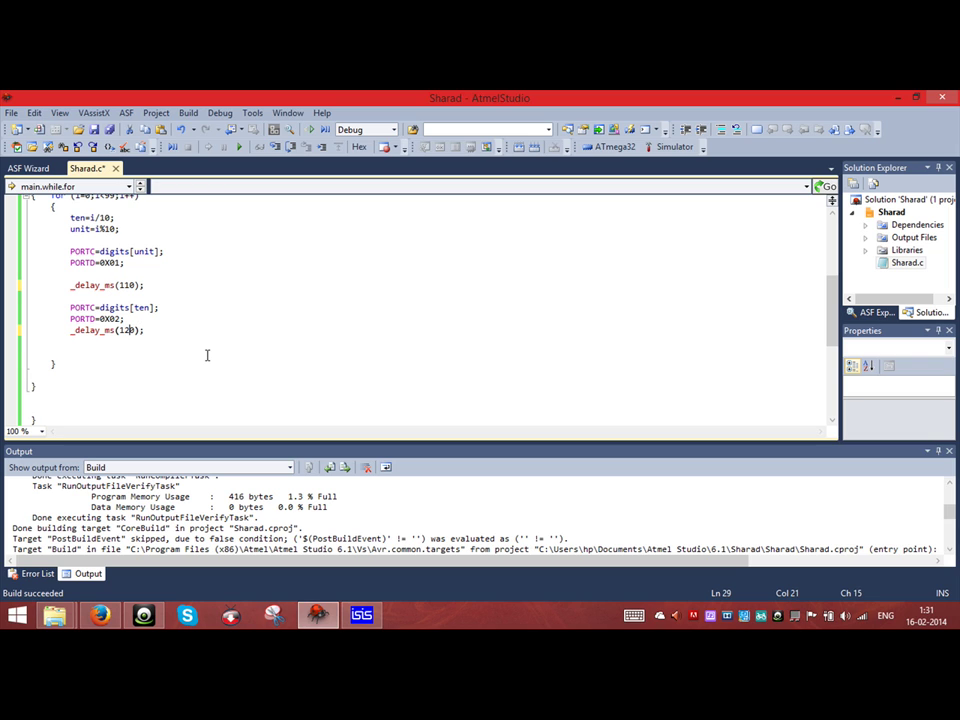
key(F7)
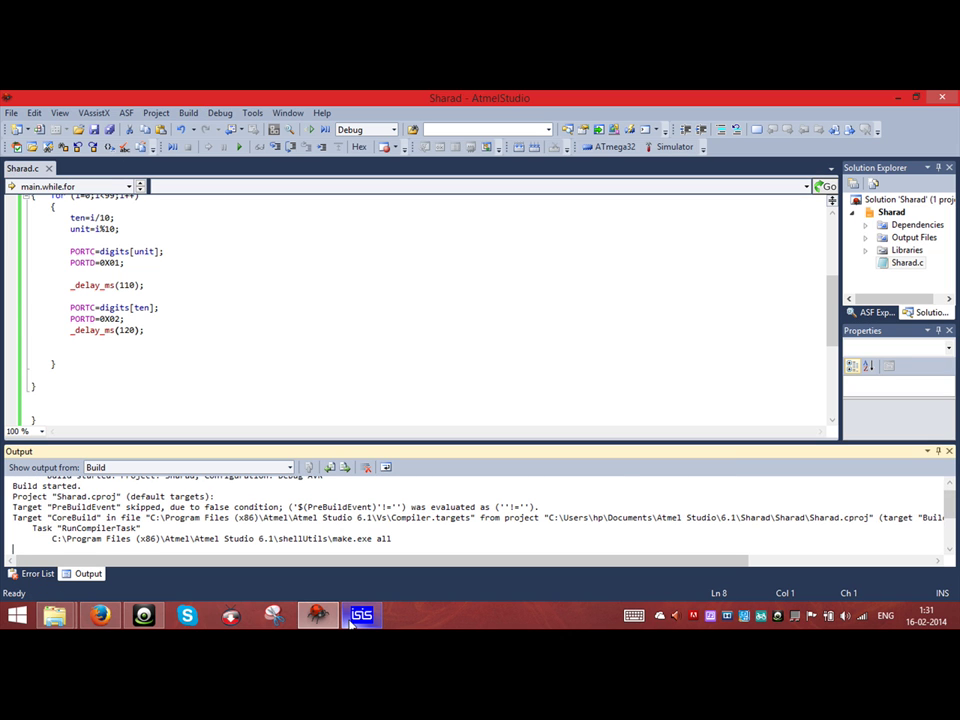
Step: Run the schematic simulation with the rebuilt firmware, watch both 7-segment displays count, then stop it
click(352, 616)
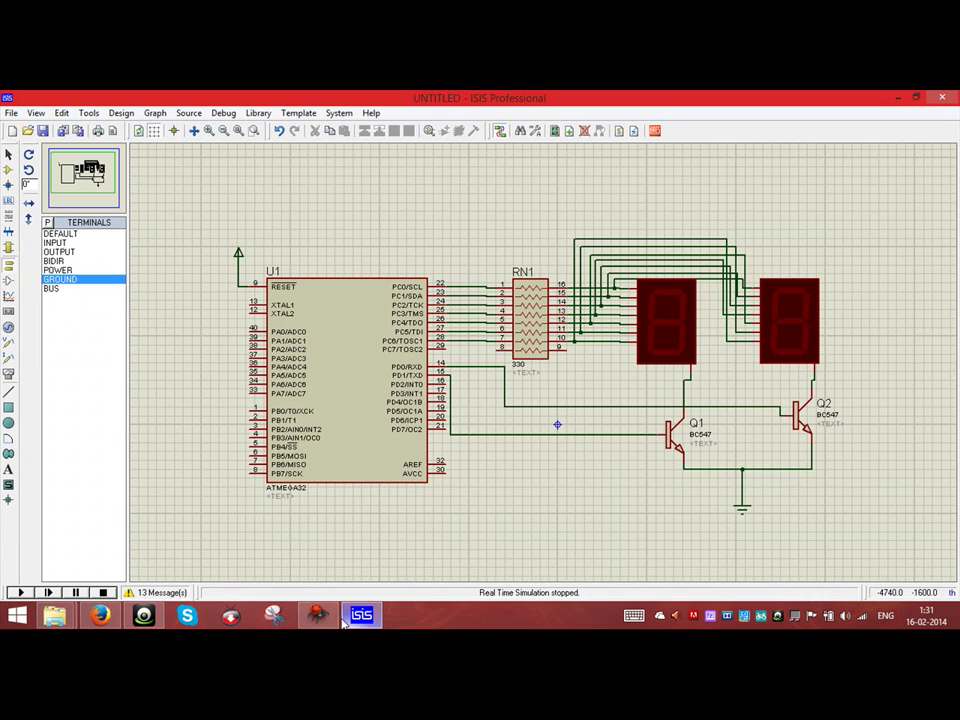
click(22, 592)
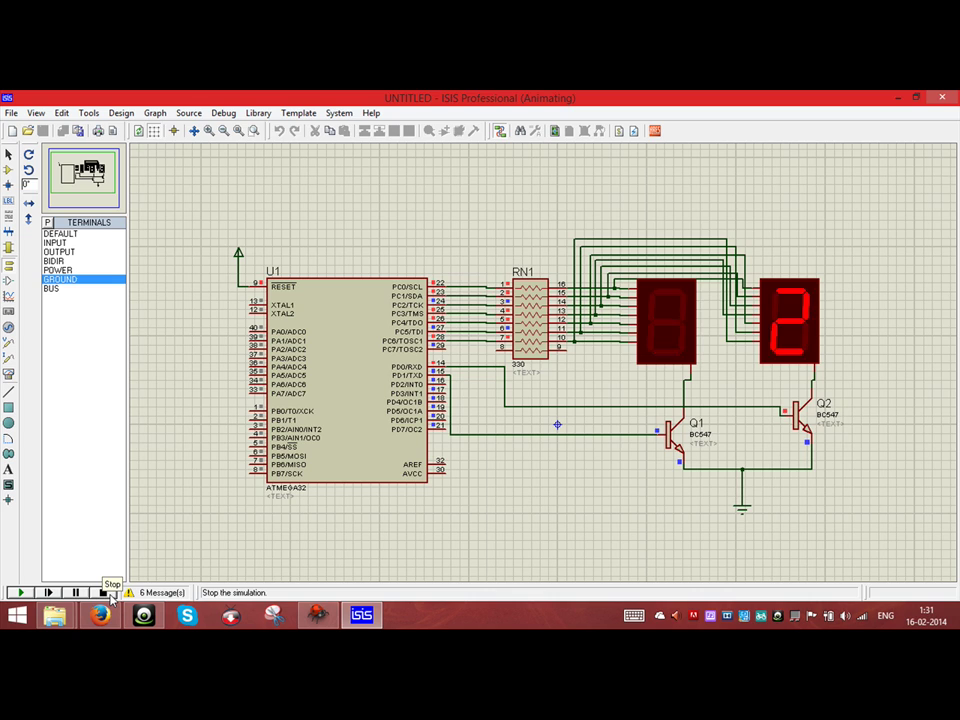
click(103, 593)
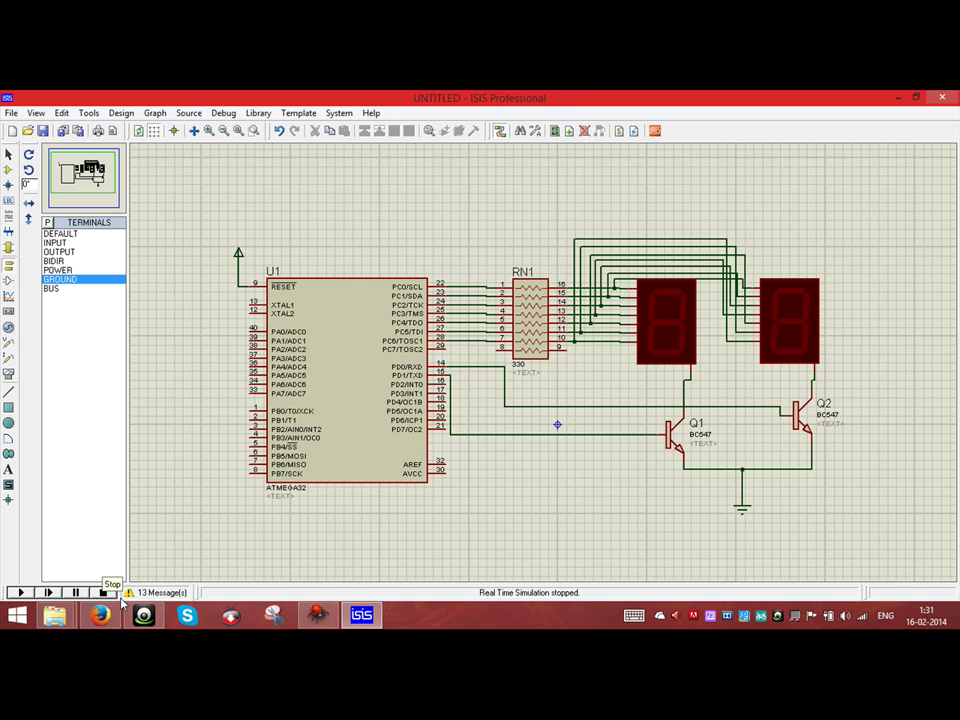